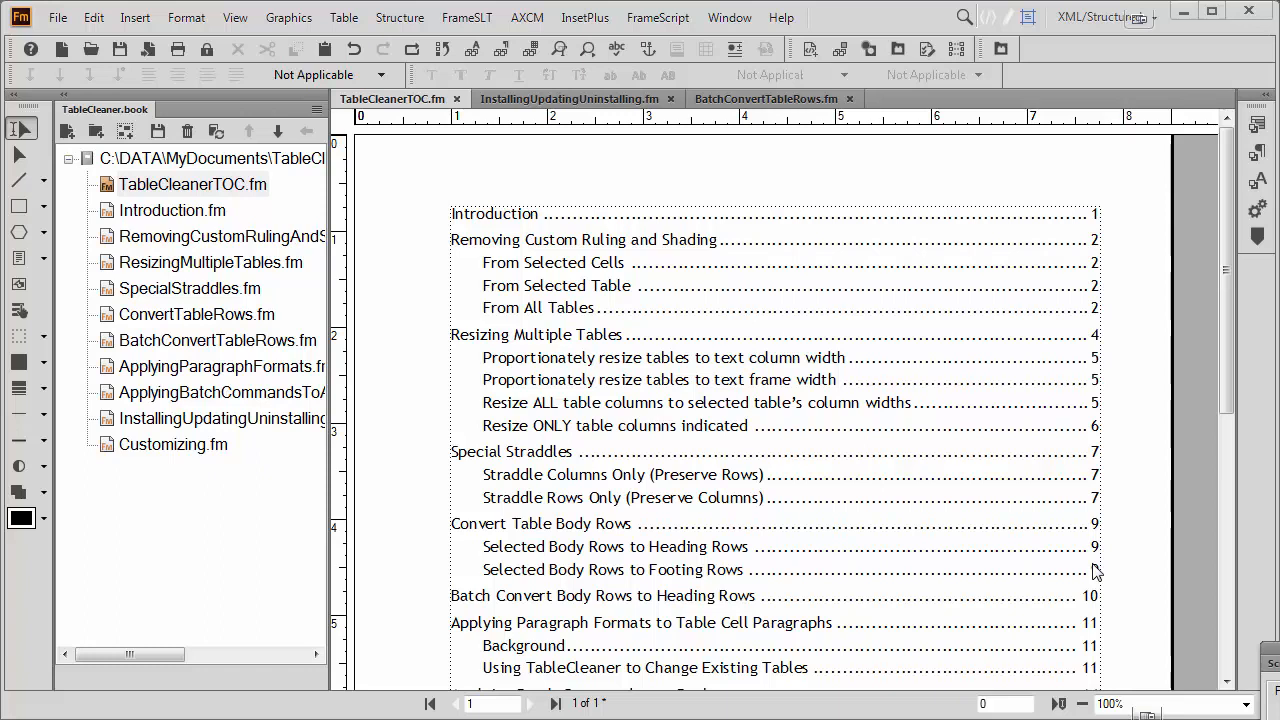
Copy the Introduction heading from its chapter file and paste it above the first entry of TableCleanerTOC.fm
ctrl+alt+click(497, 219)
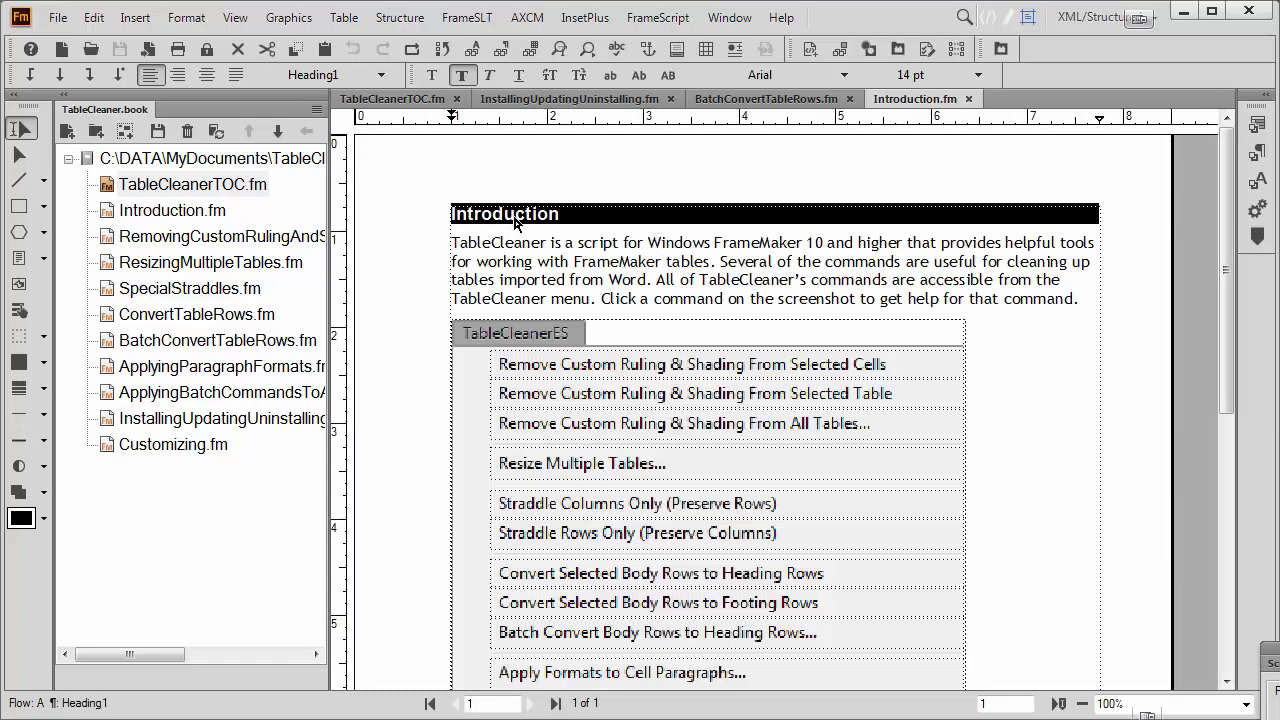
right_click(516, 220)
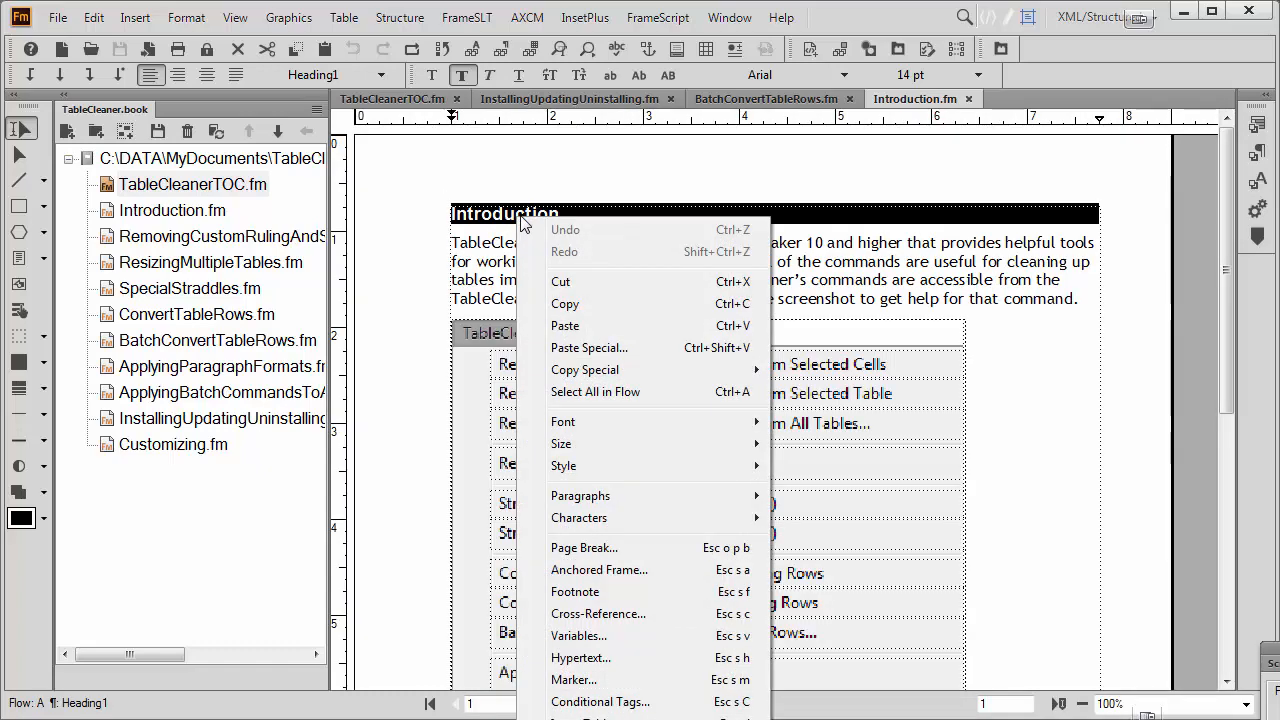
click(571, 303)
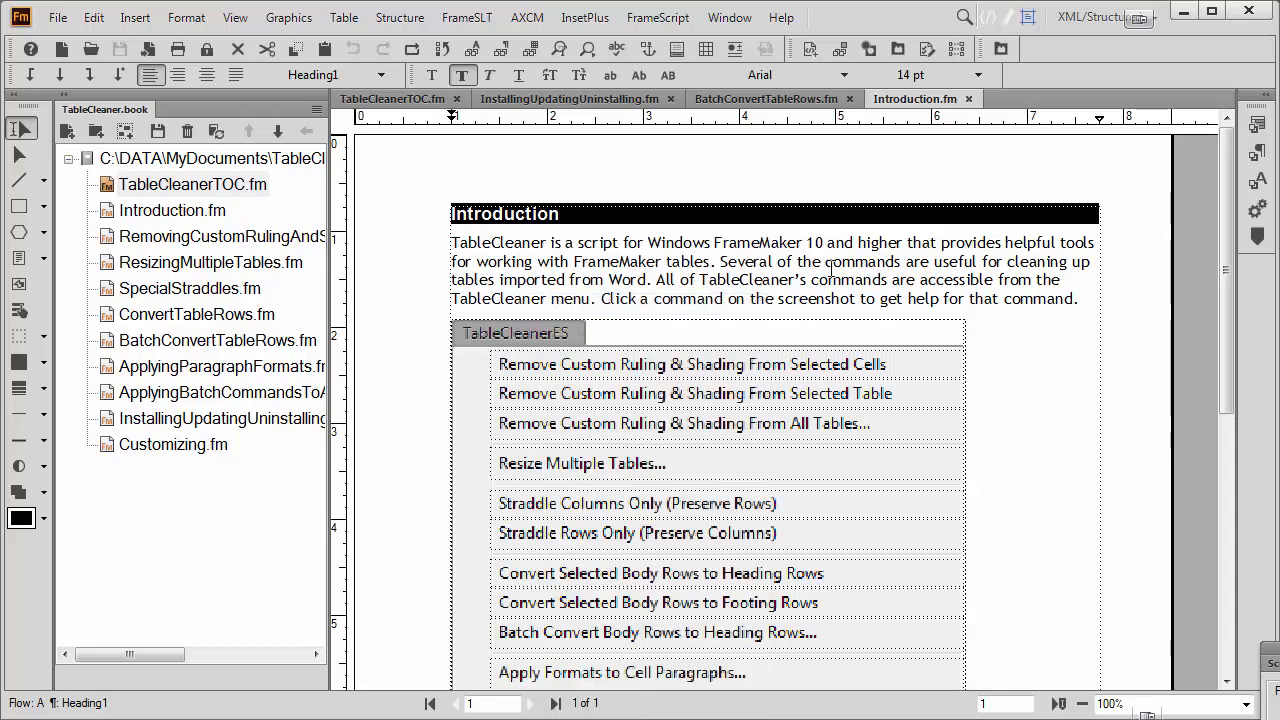
click(393, 108)
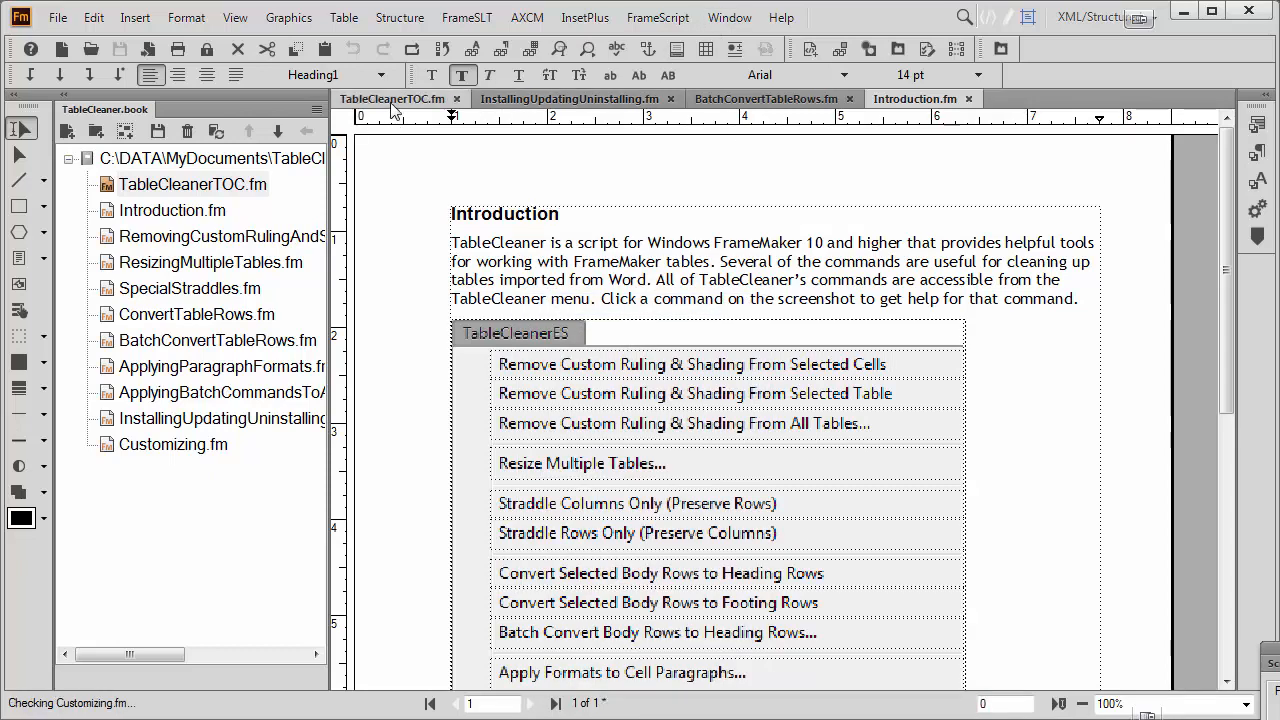
click(518, 213)
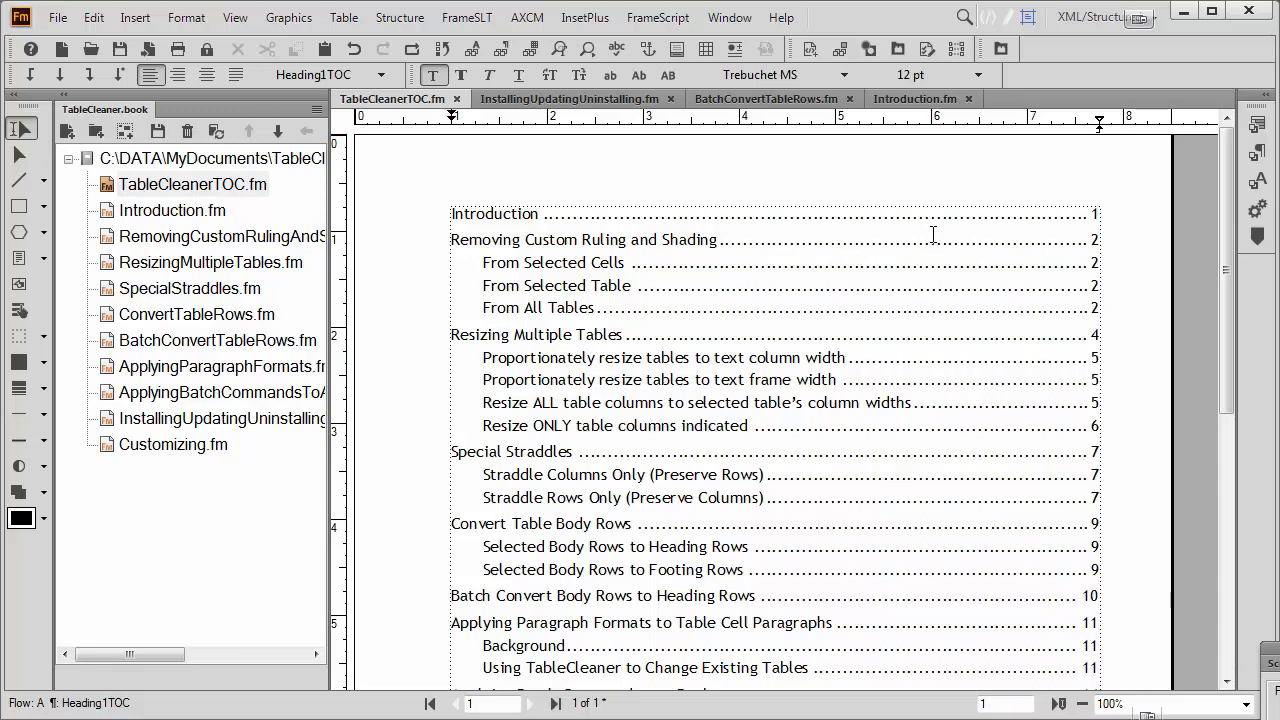
key(ctrl+v)
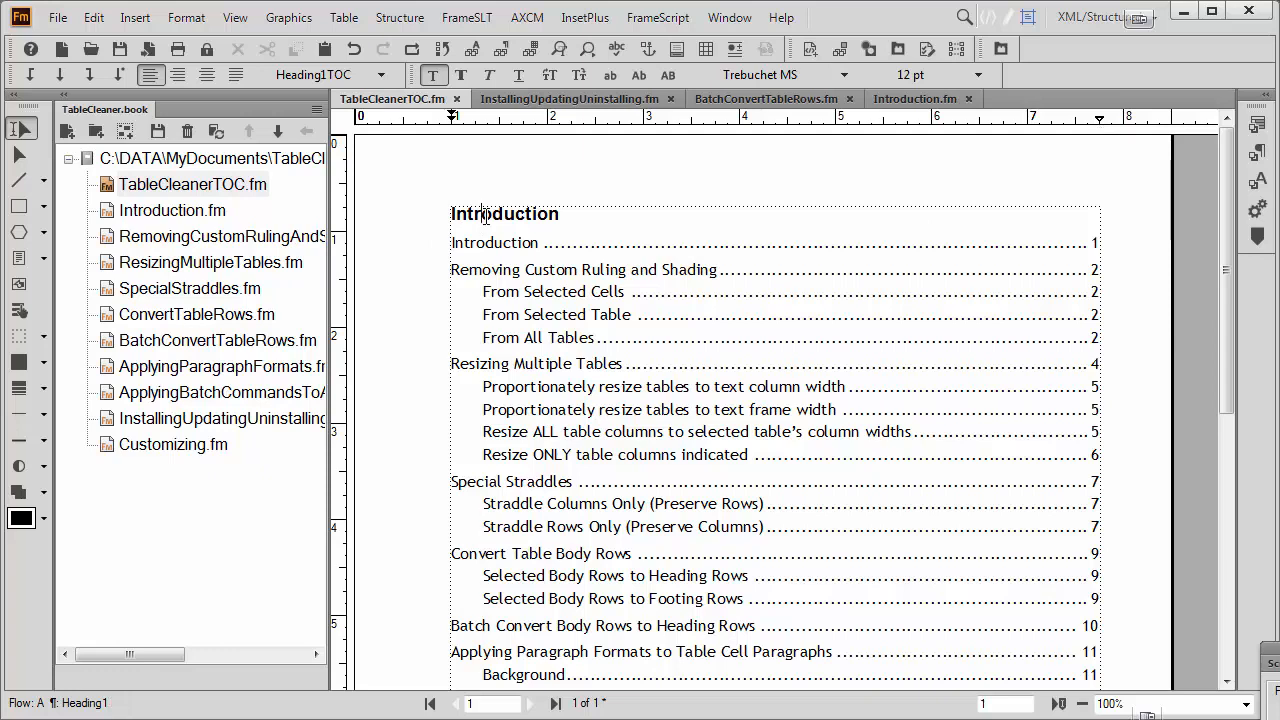
Replace the text of the pasted heading with "Table of Contents"
double_click(486, 214)
text(Tab)
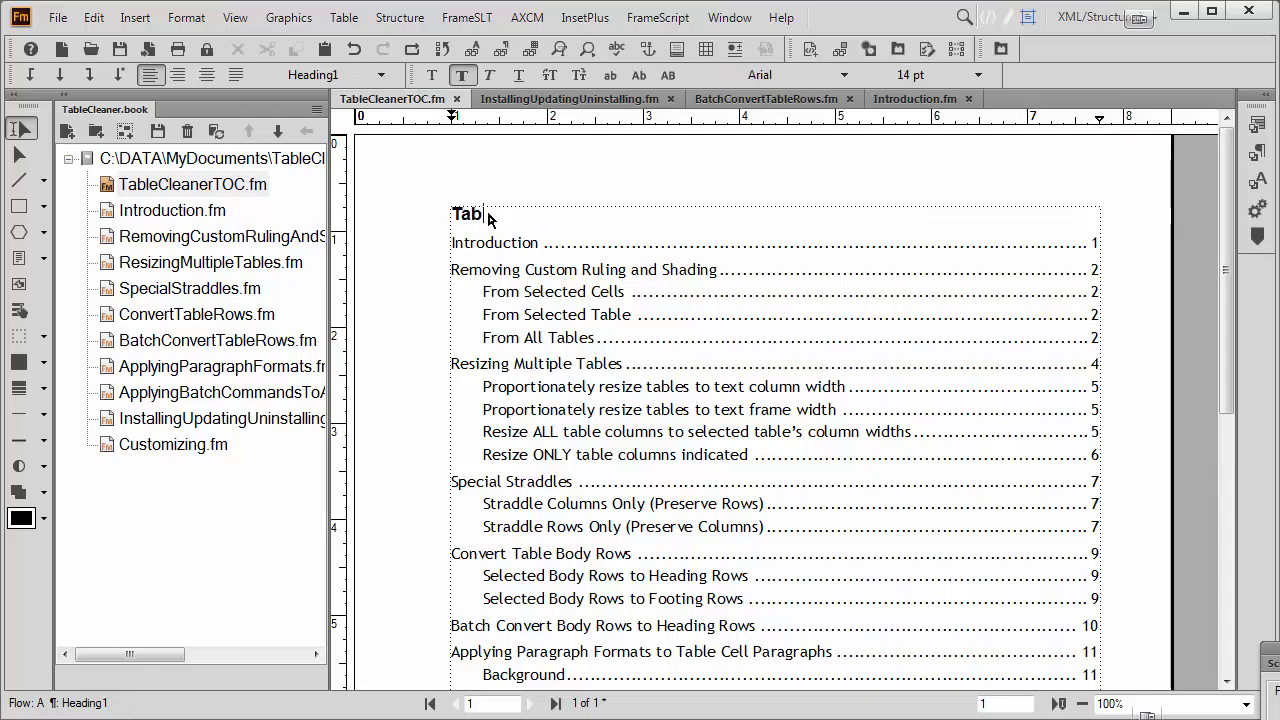
text(le of Cone)
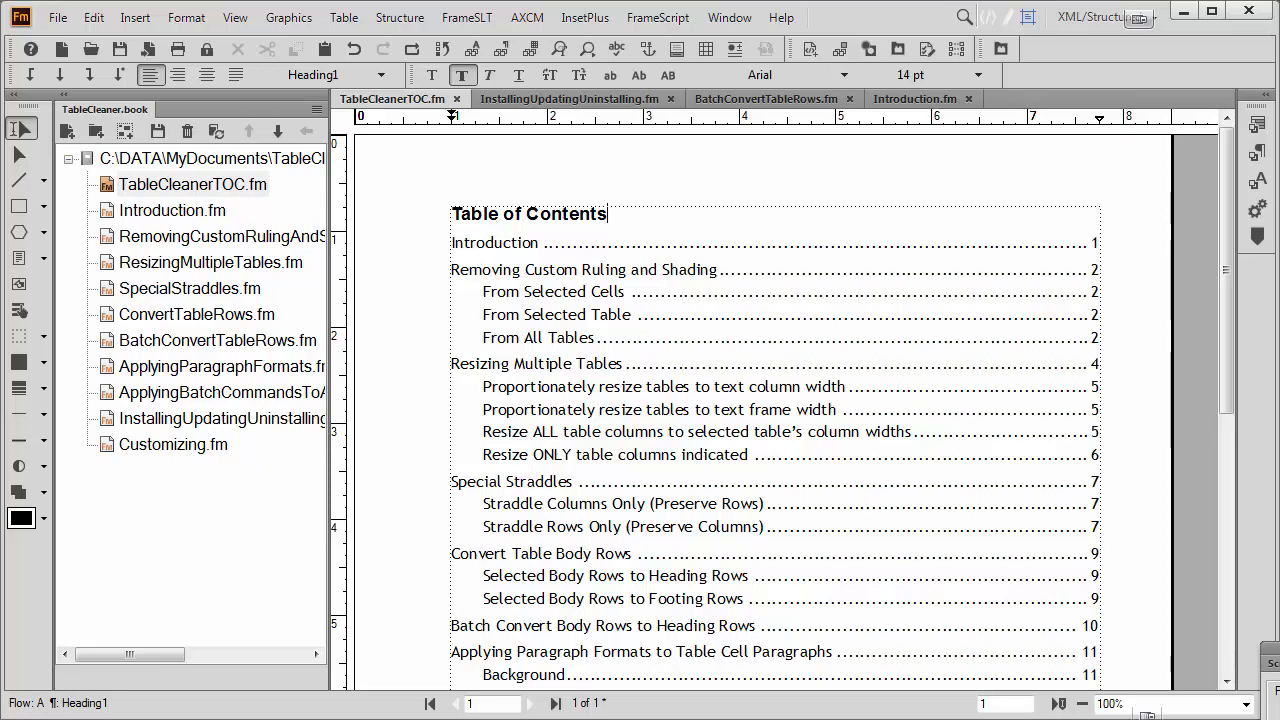
Set the spacing below the Table of Contents heading to 24 pt and update its Heading1 style
click(1256, 151)
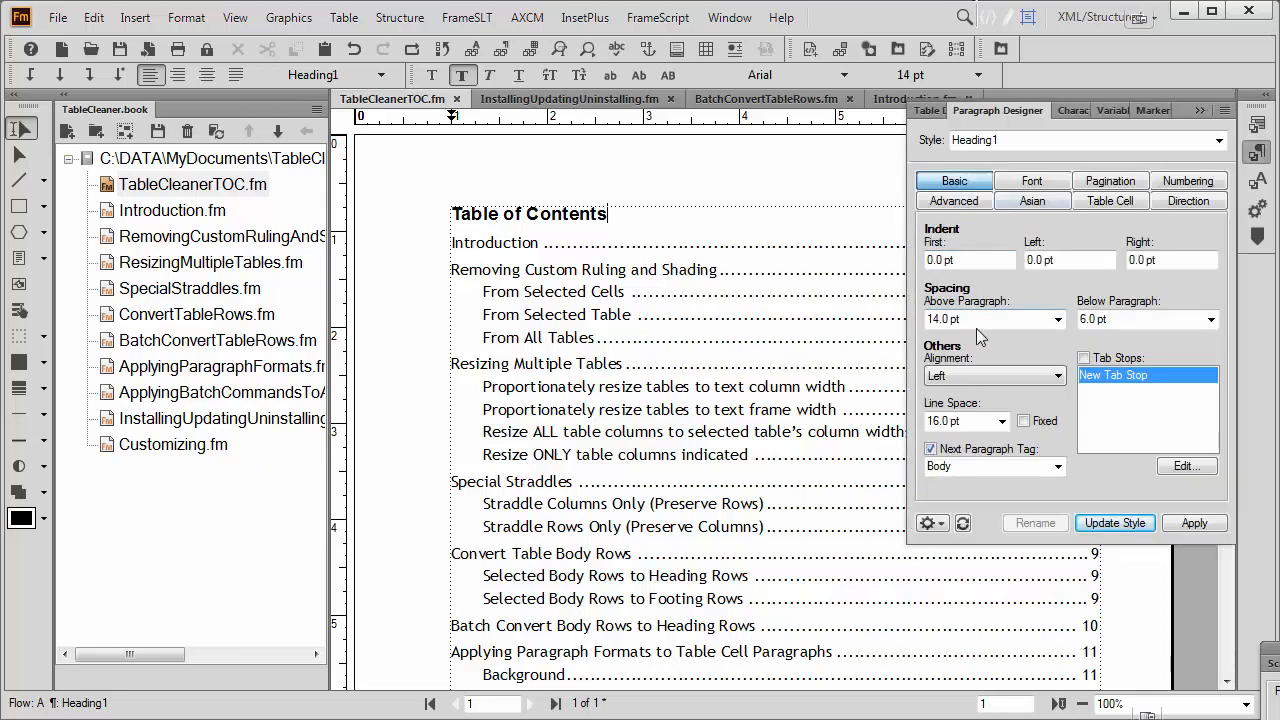
drag(1128, 318, 1083, 318)
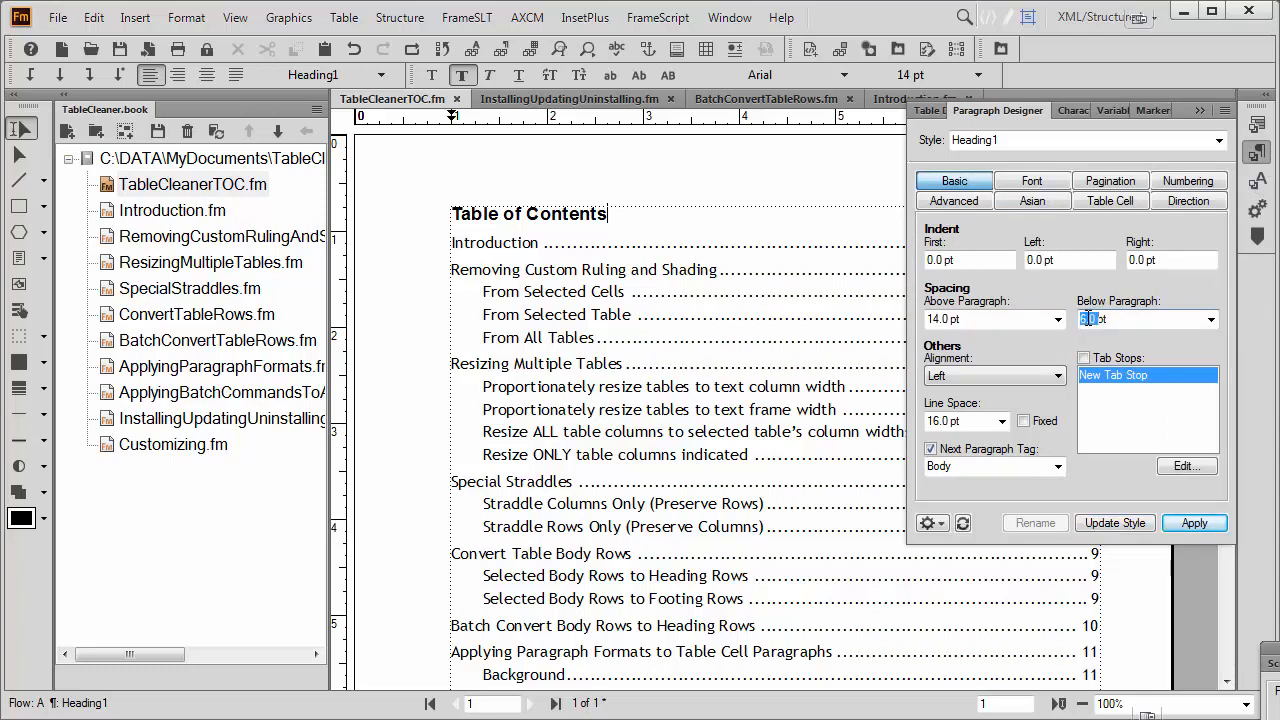
text(24)
click(1128, 523)
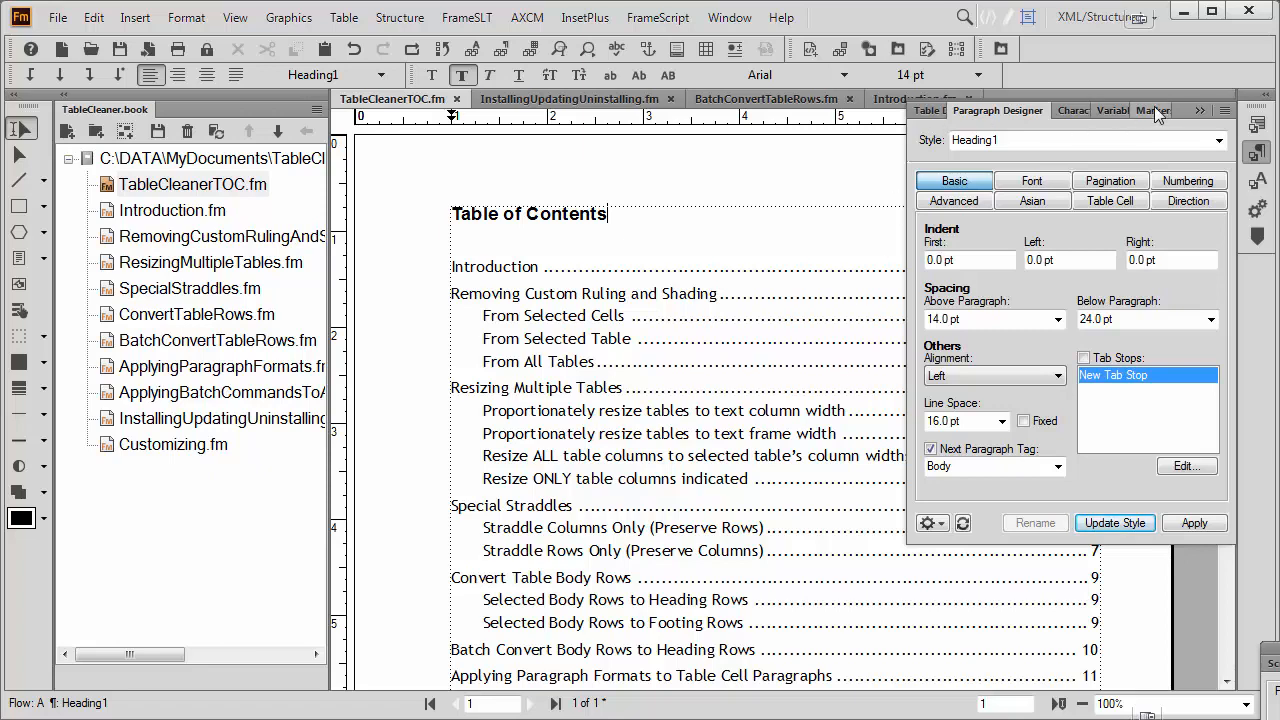
click(1203, 110)
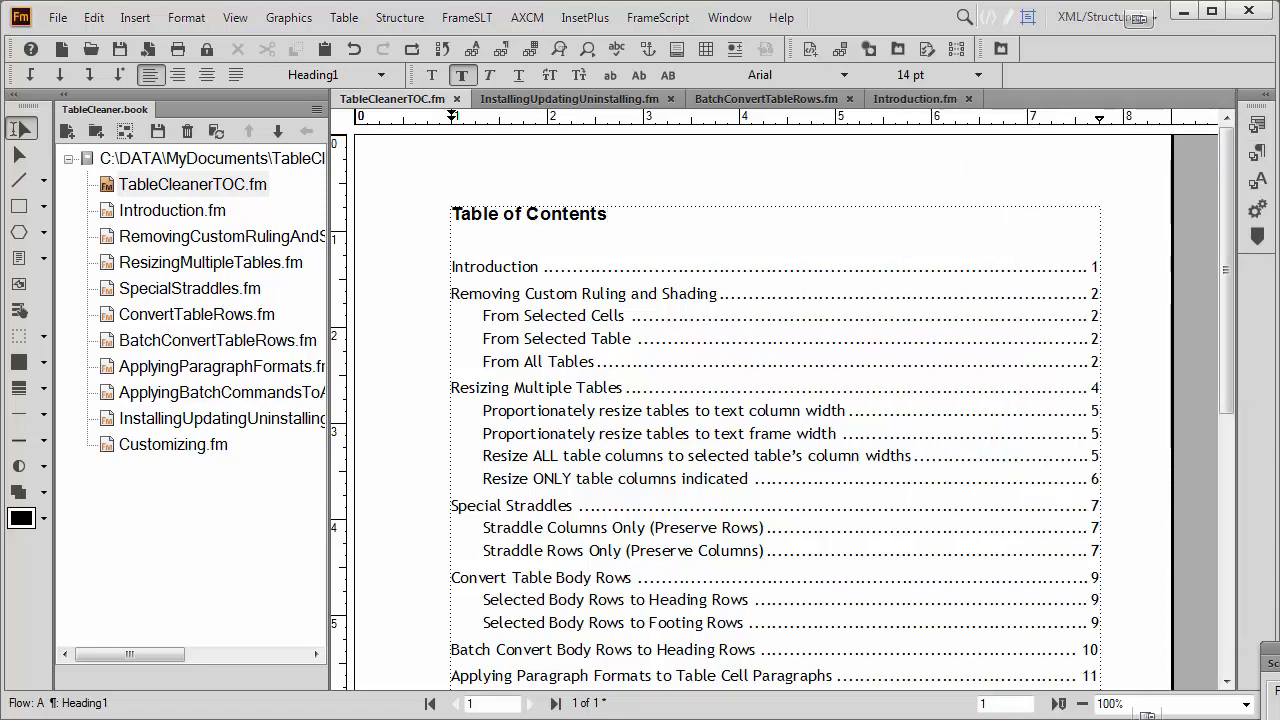
Set the font size of the Table of Contents heading to 24 pt and update the Heading1 style
click(1257, 152)
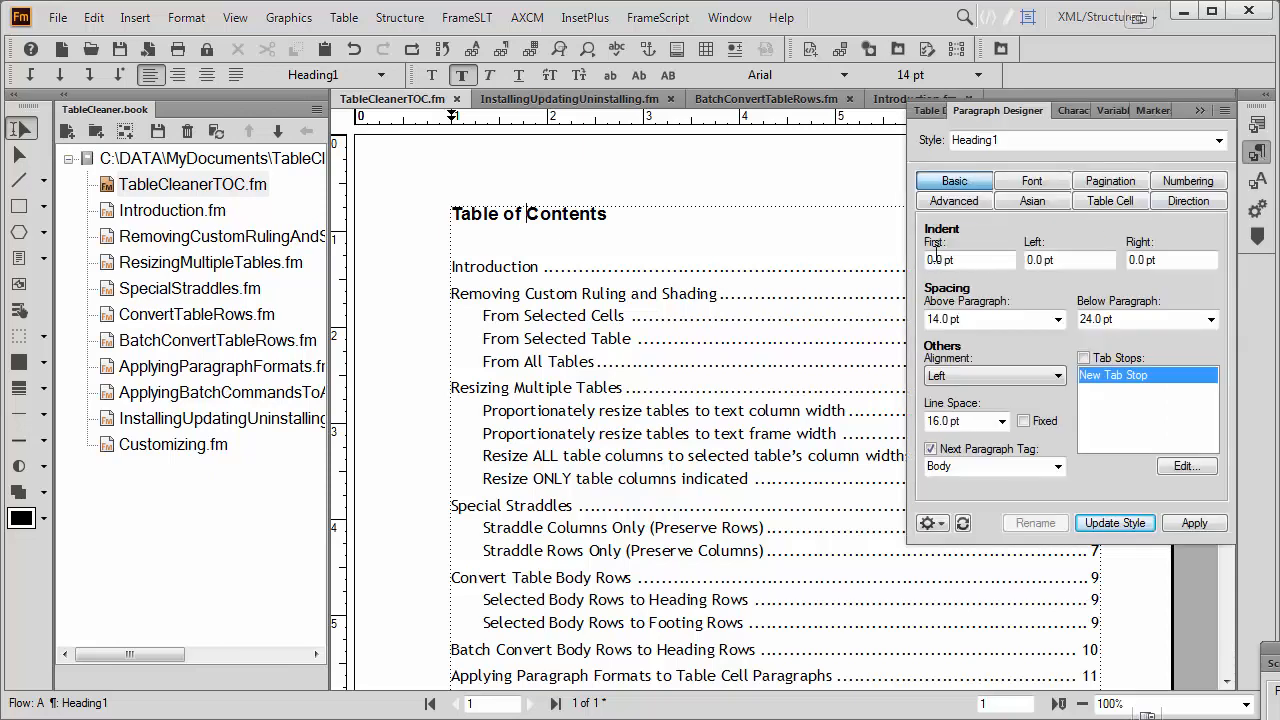
click(1040, 188)
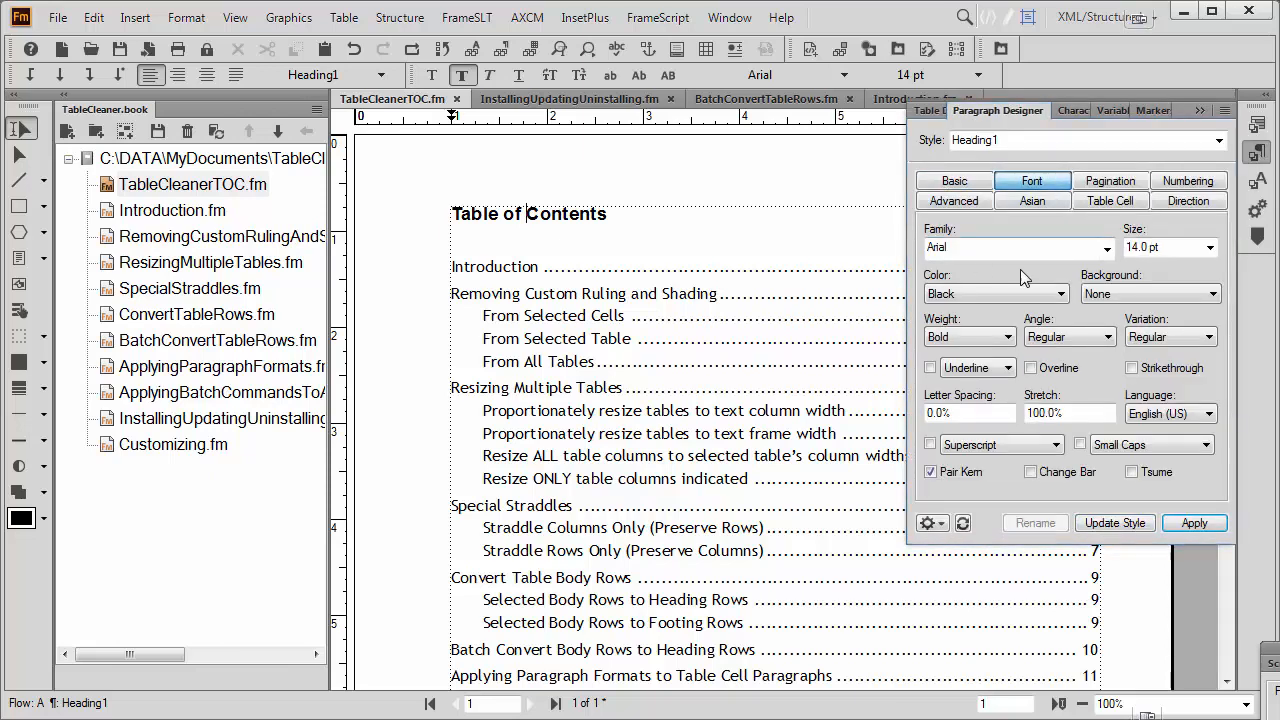
click(1140, 248)
click(1210, 248)
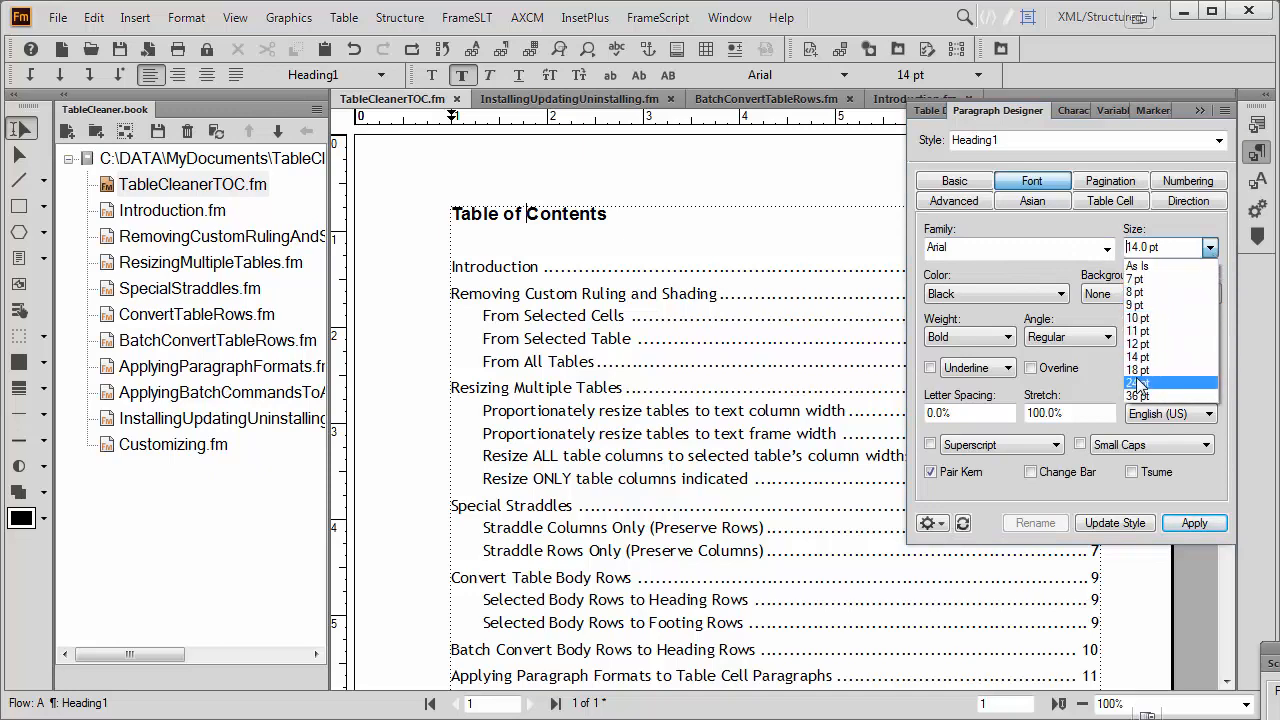
click(1138, 383)
click(1114, 523)
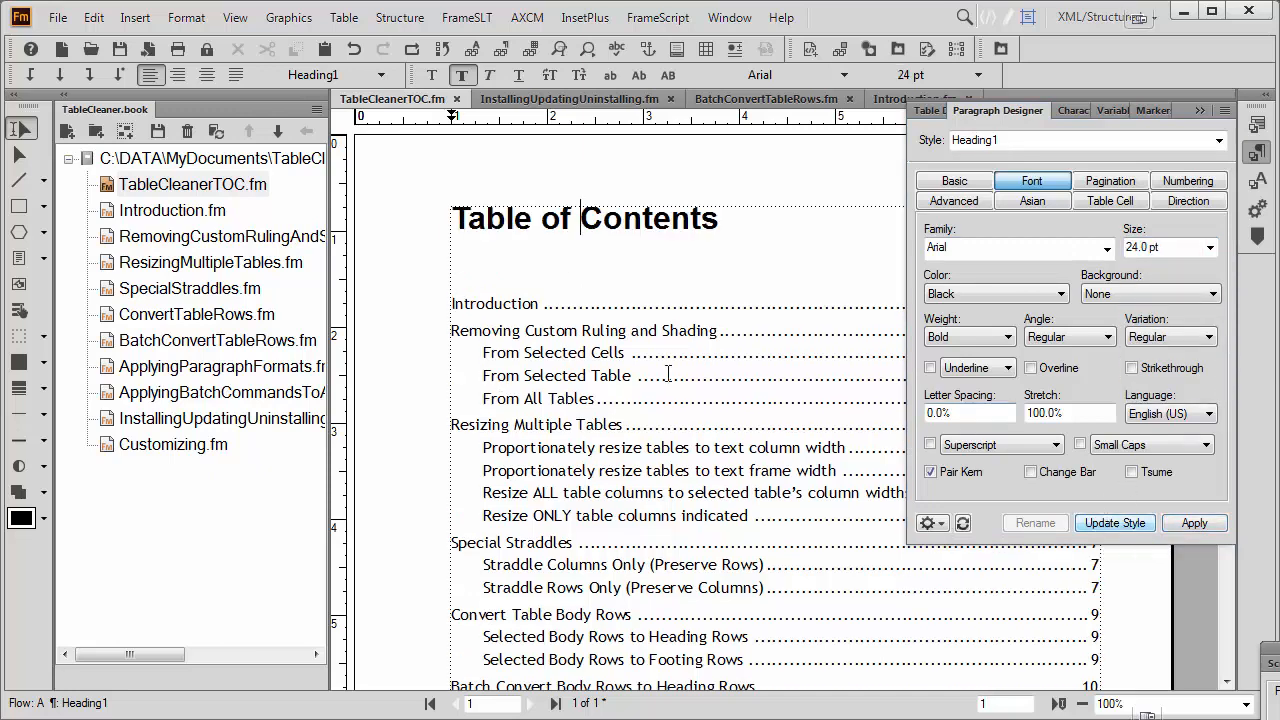
Reset the Heading1 style's spacing below the paragraph to 24 pt and update the style
click(955, 184)
double_click(1093, 316)
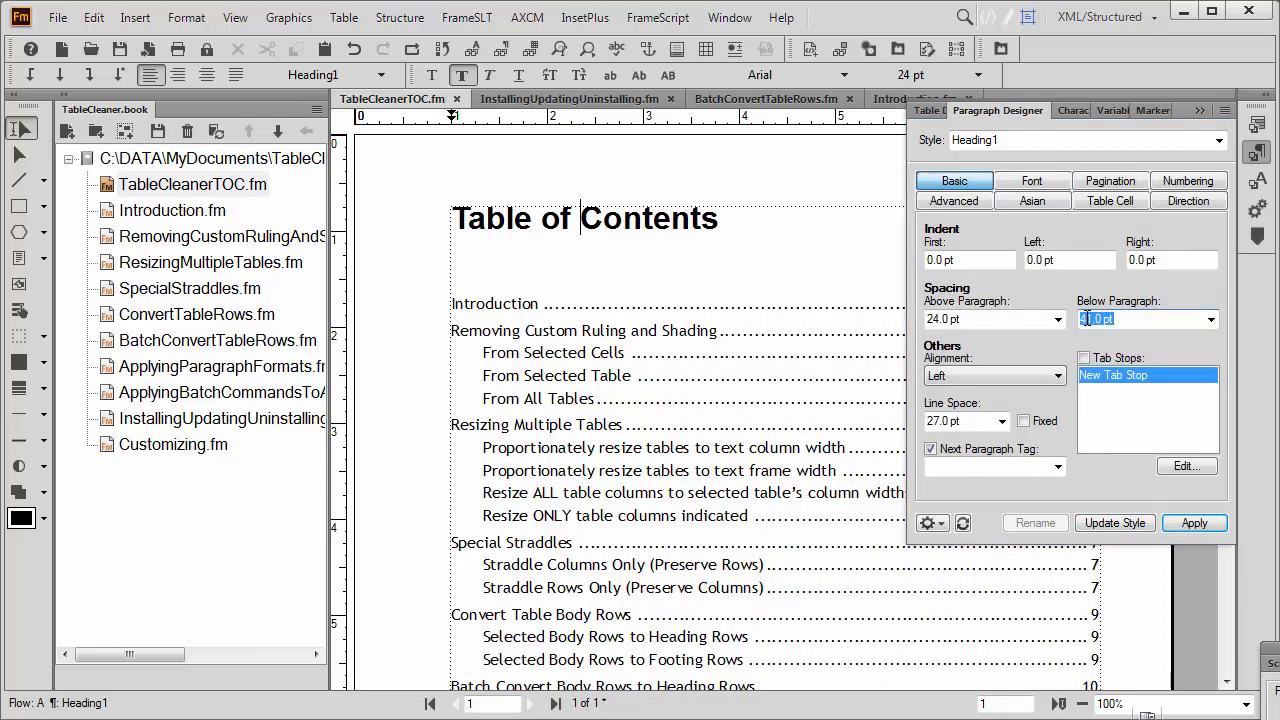
text(24)
click(1127, 523)
click(691, 238)
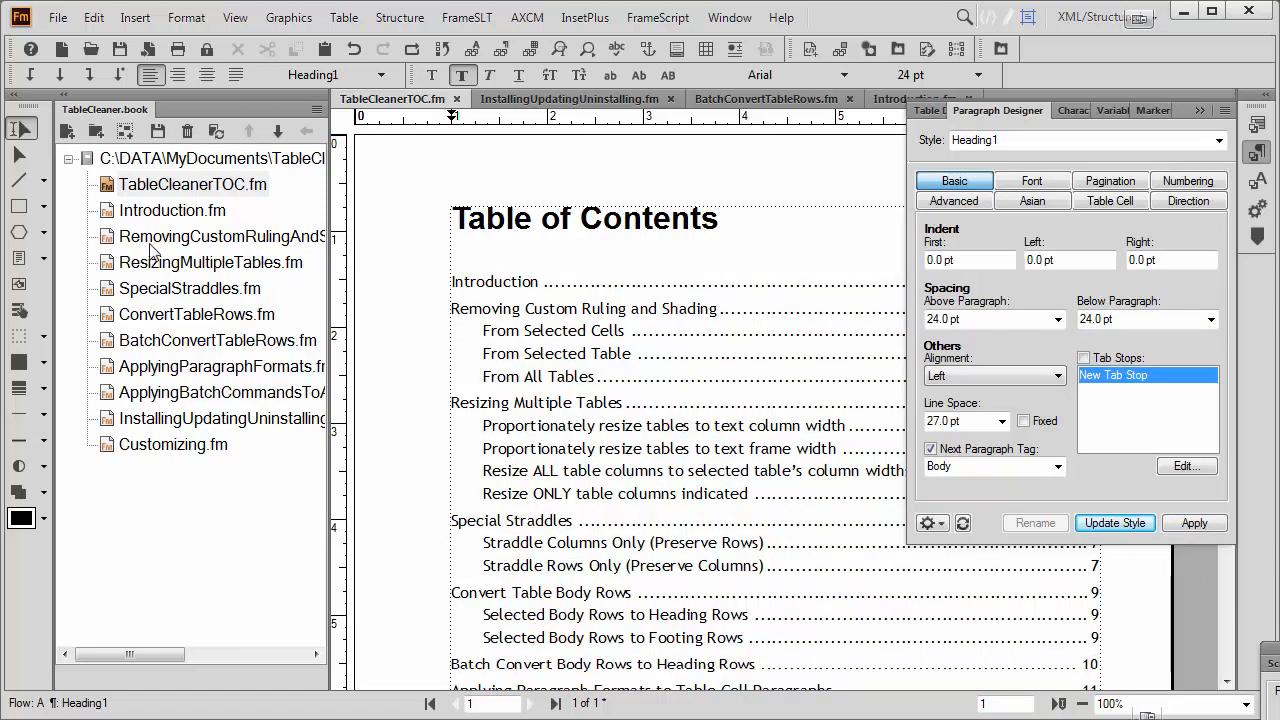
Update the whole TableCleaner book, including generation of TableCleanerTOC.fm, and collapse the Paragraph Designer
click(165, 160)
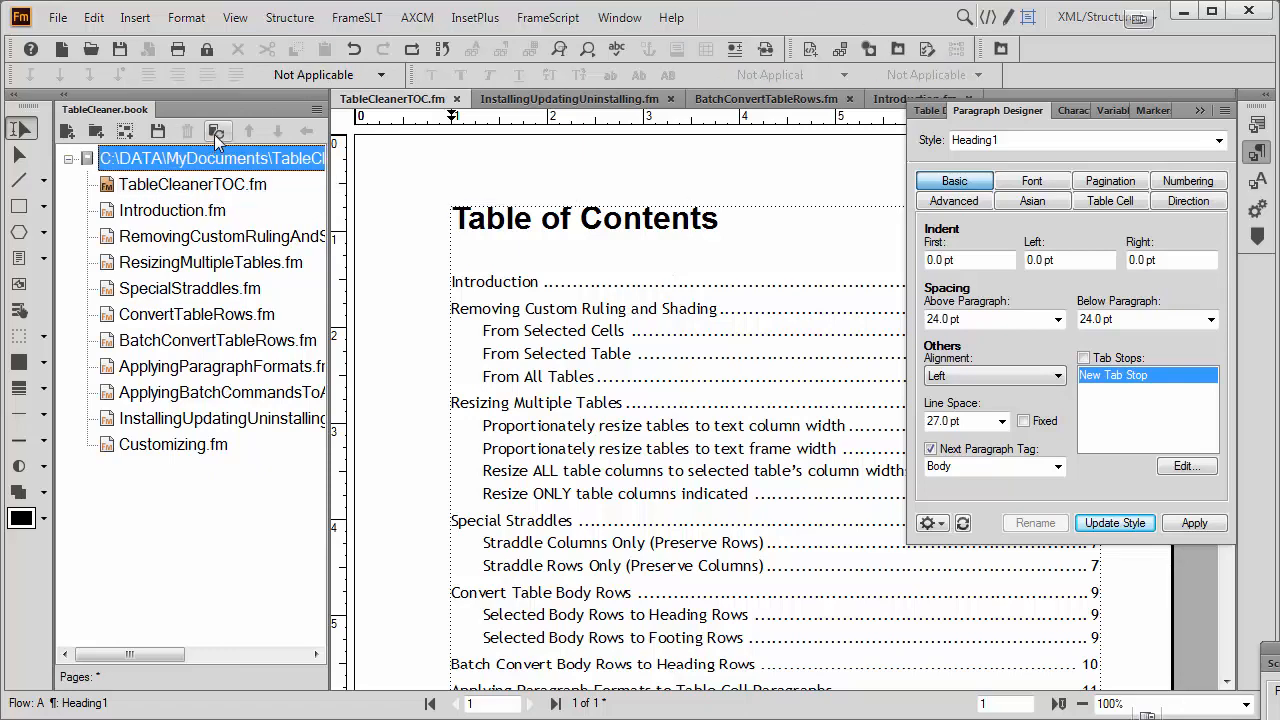
click(216, 131)
click(890, 664)
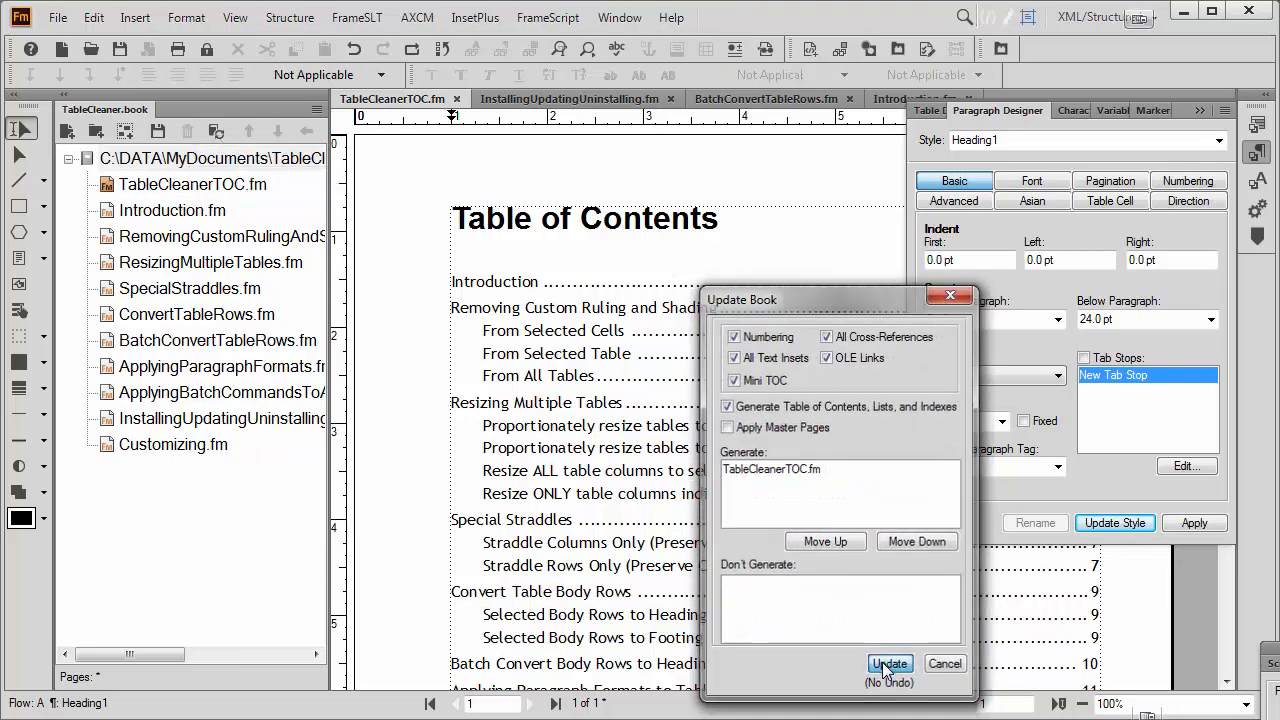
click(1199, 110)
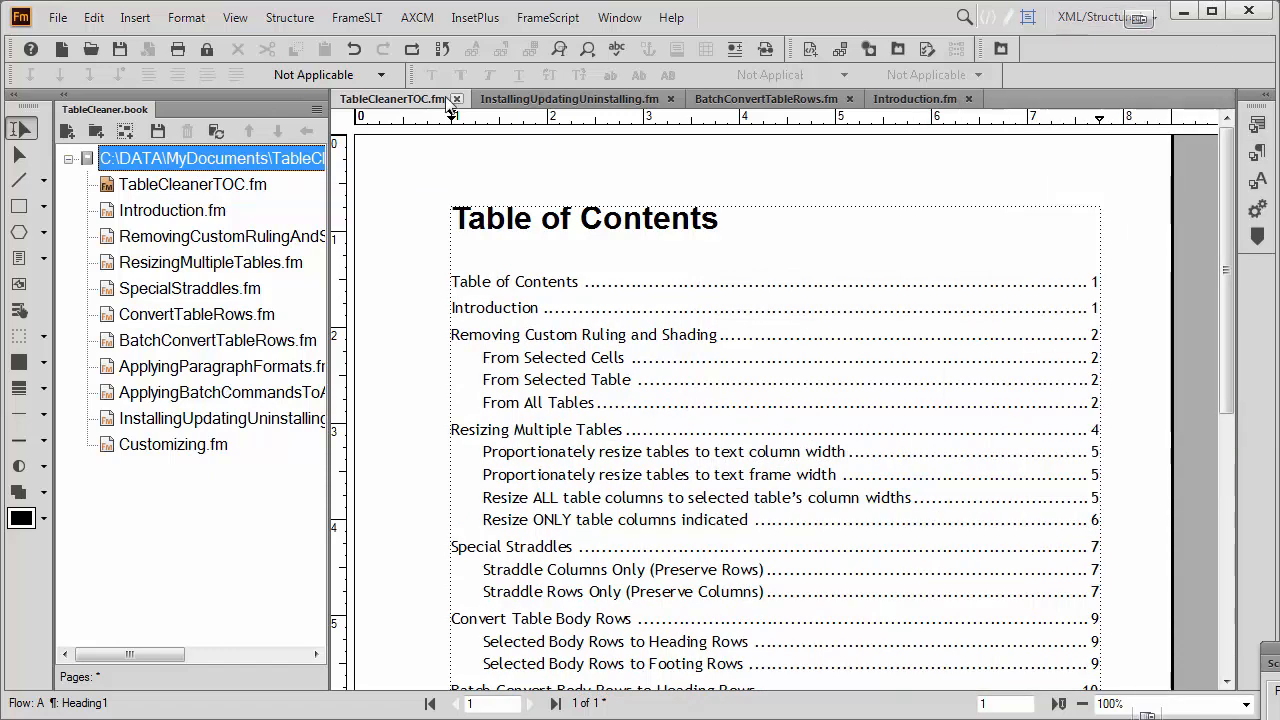
Inspect which paragraph styles the table of contents setup for TableCleanerTOC.fm includes, leaving the setup unchanged
right_click(150, 188)
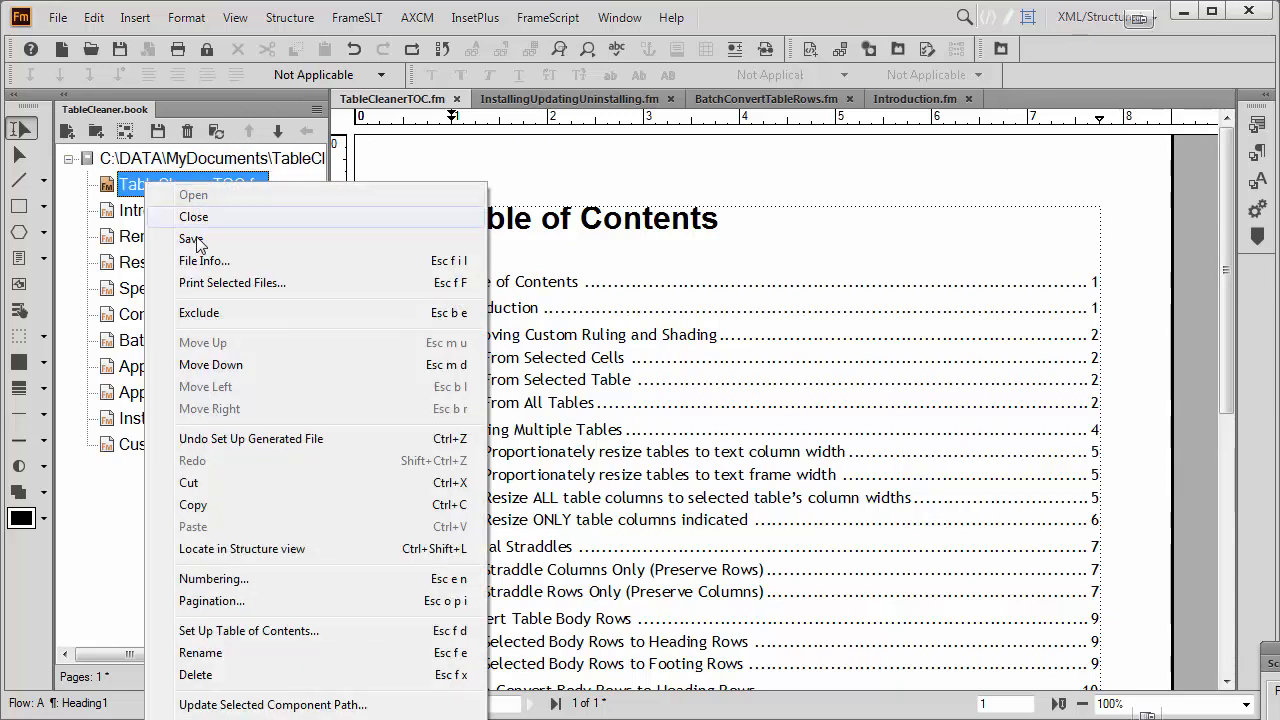
click(236, 632)
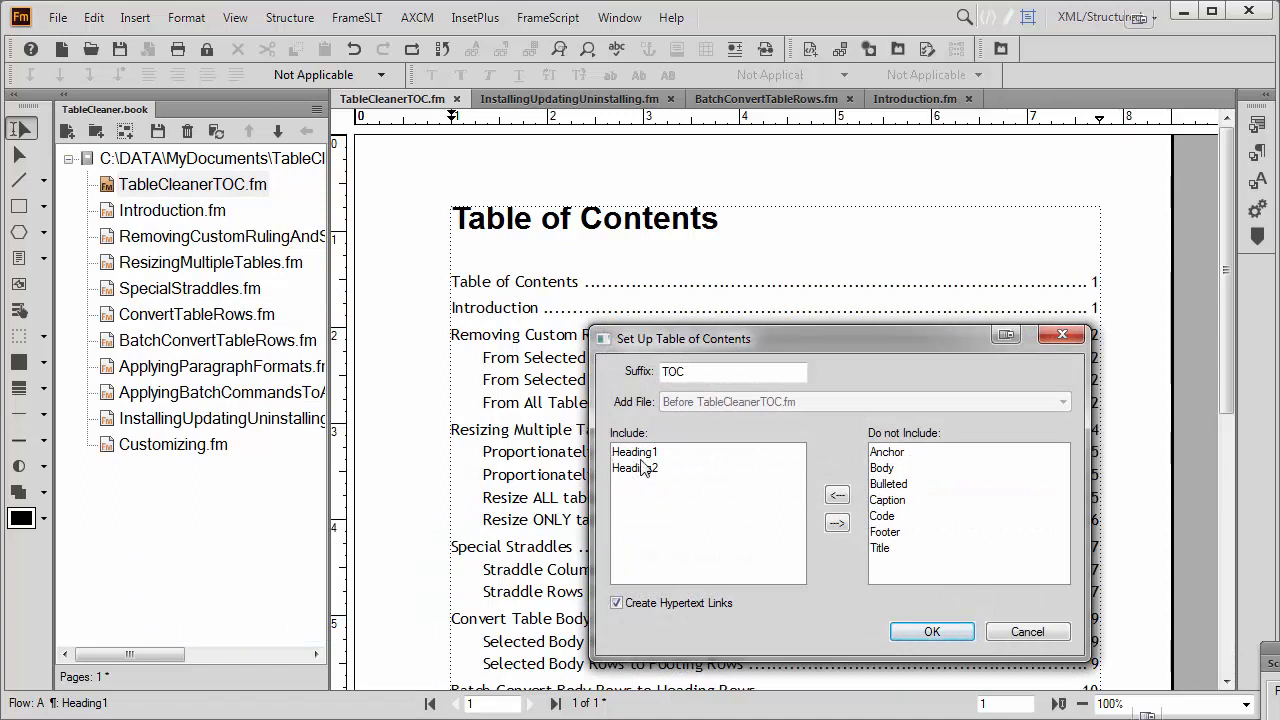
click(1062, 334)
Rename the Heading1 paragraph style to Heading1_Front throughout TableCleanerTOC.fm, using the Table of Contents heading
click(632, 226)
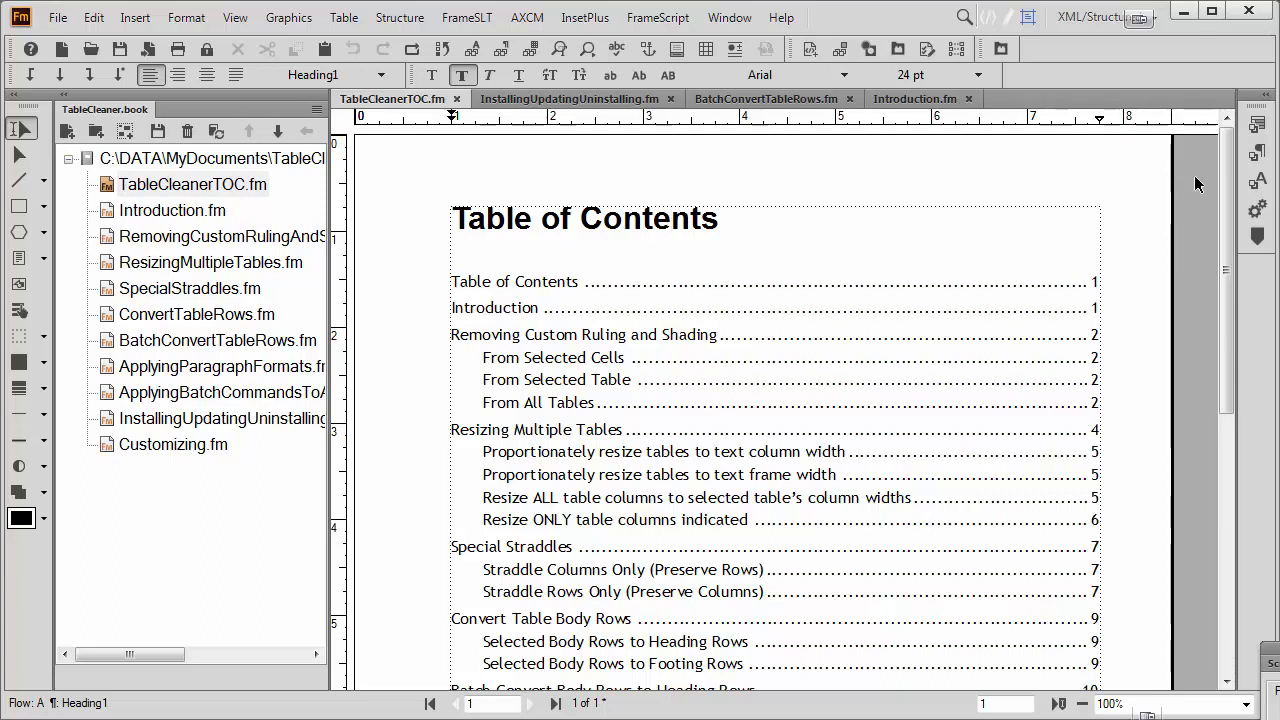
click(1257, 152)
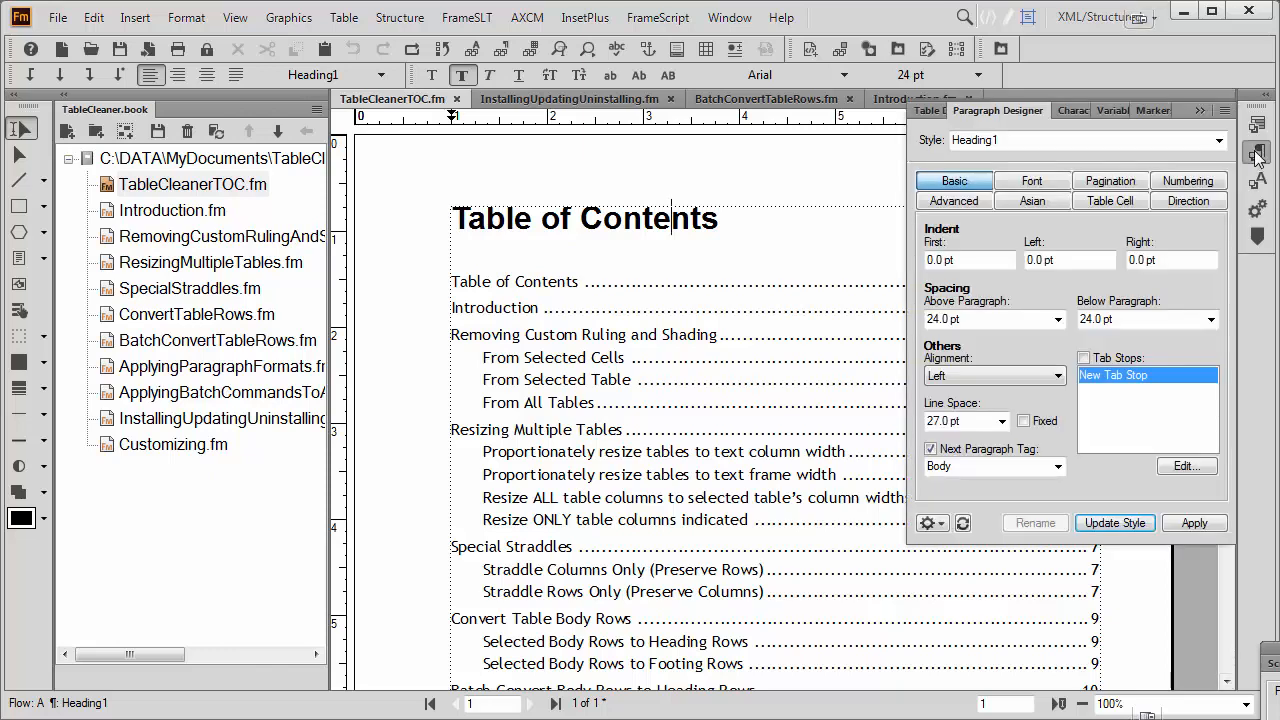
double_click(1041, 141)
click(1044, 139)
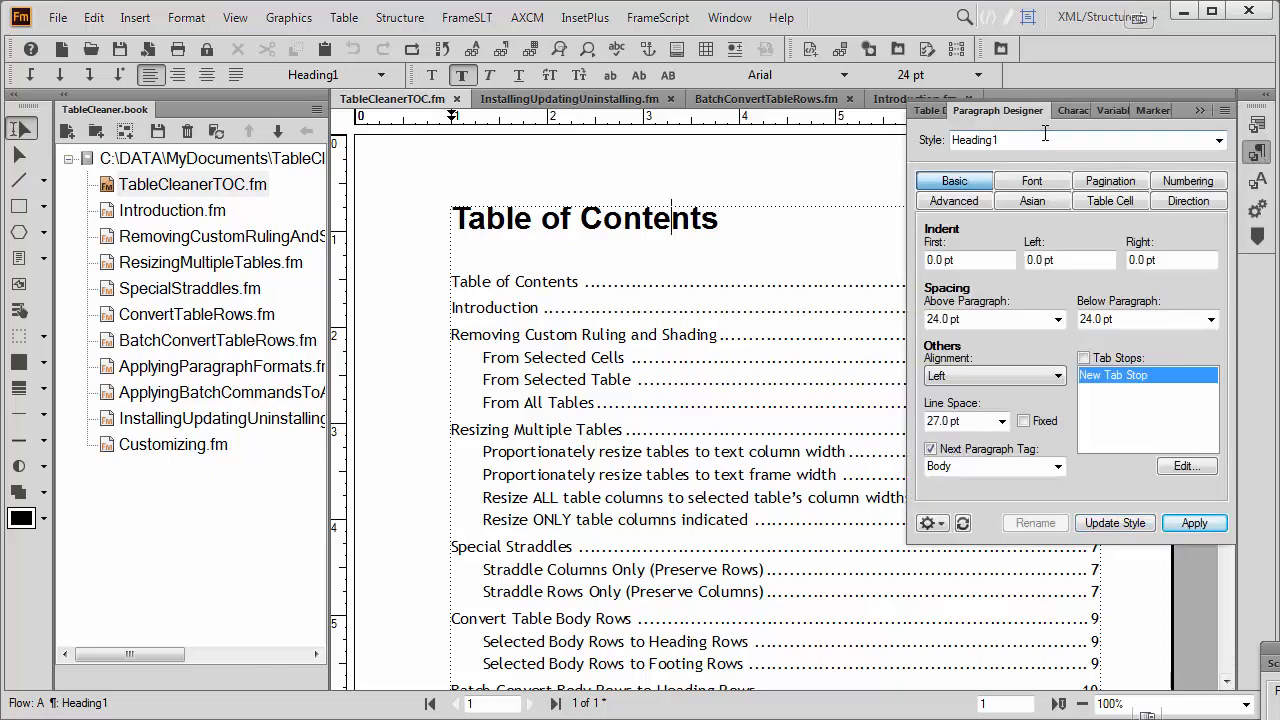
text(_Front)
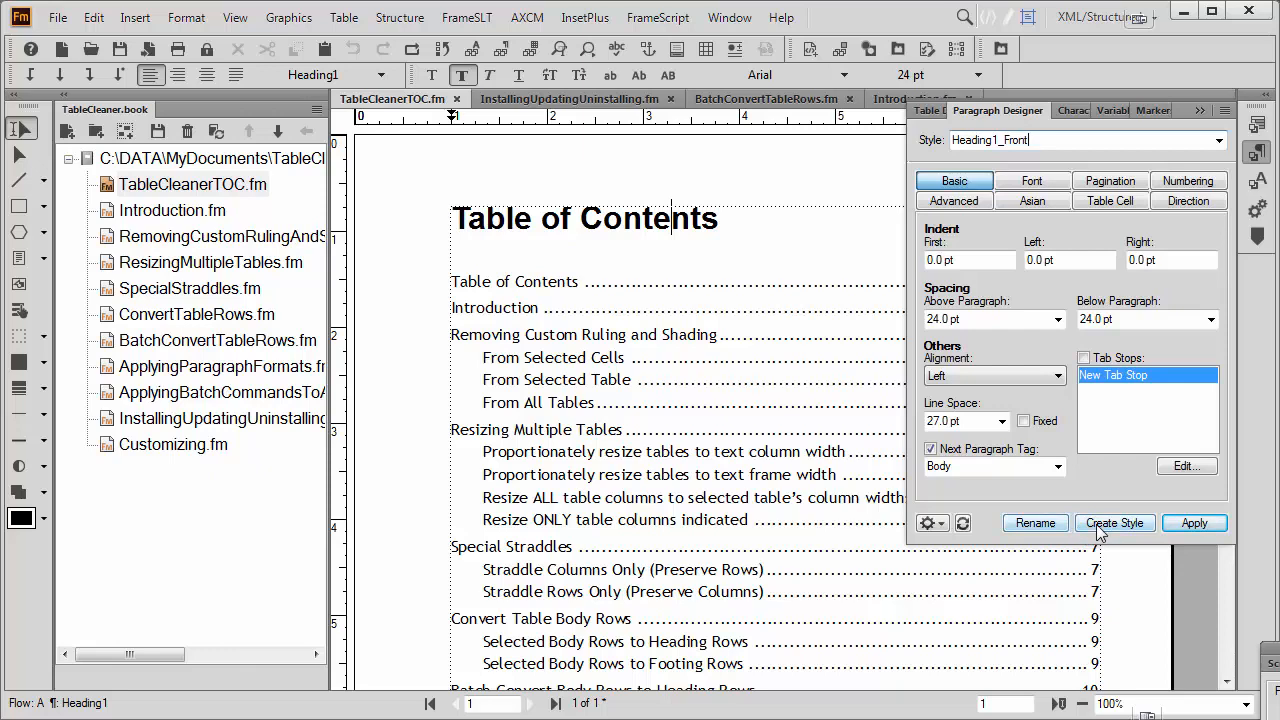
click(1045, 525)
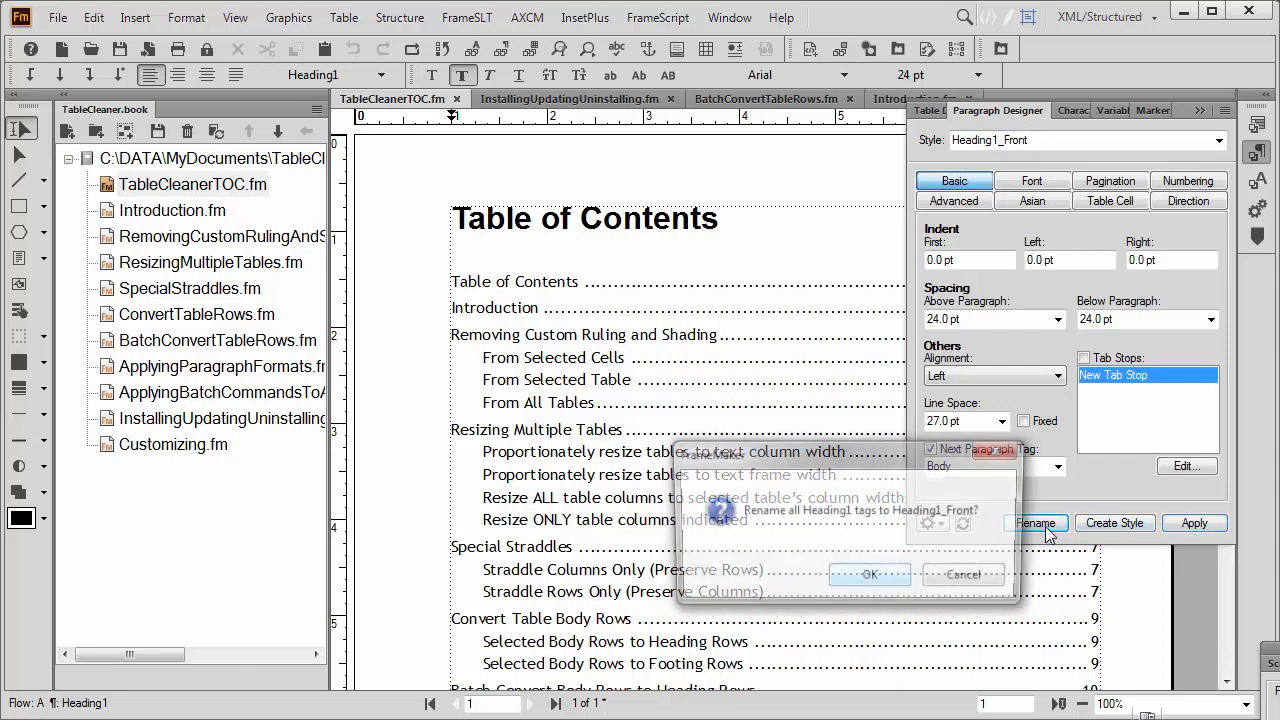
click(870, 578)
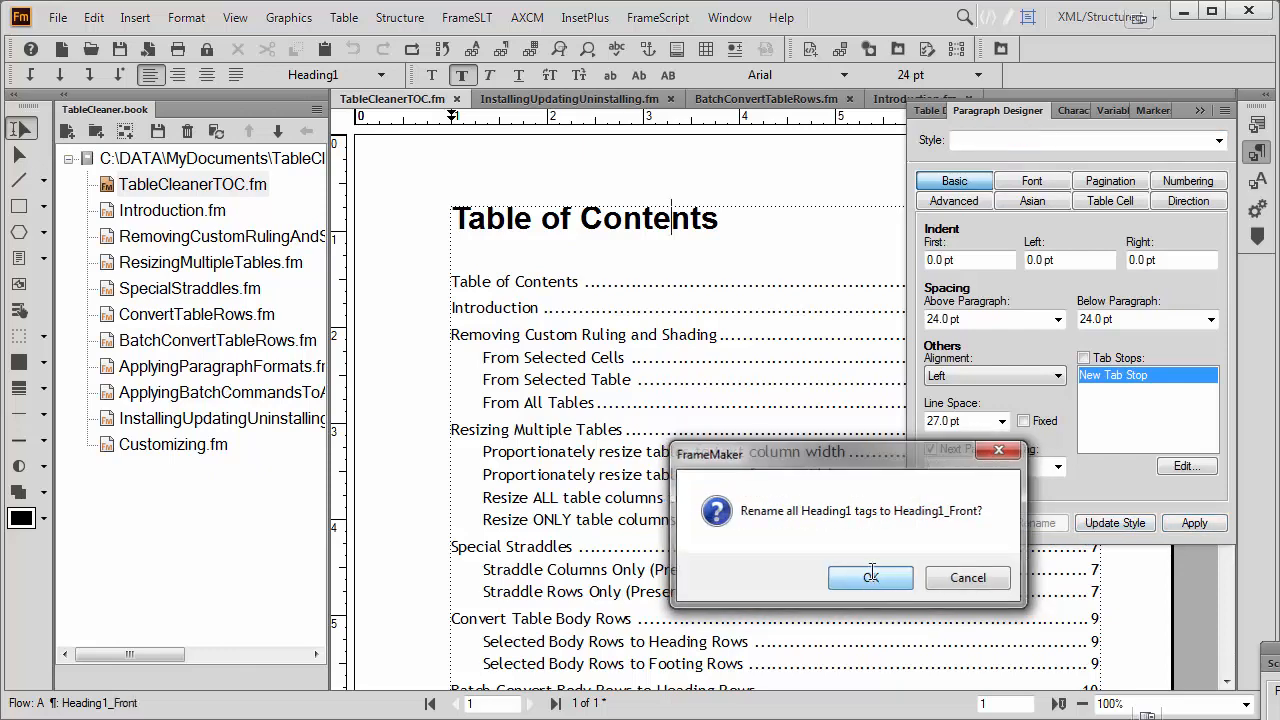
click(620, 221)
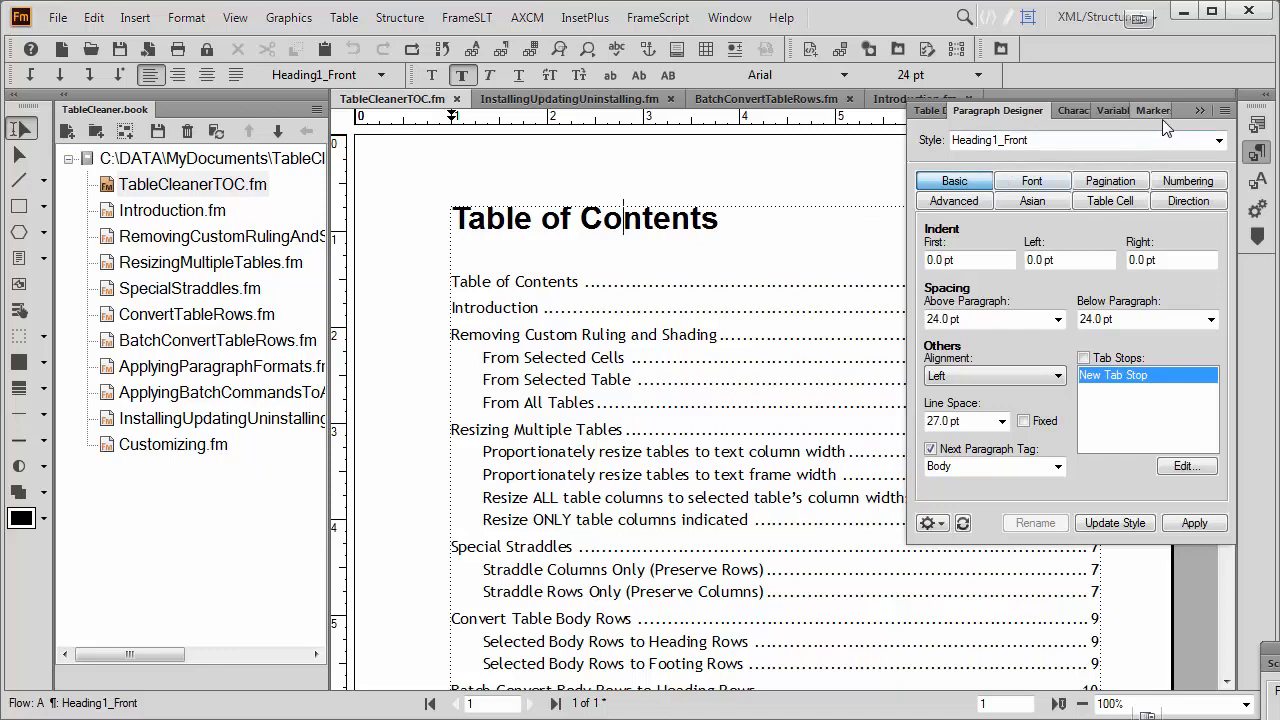
click(1200, 111)
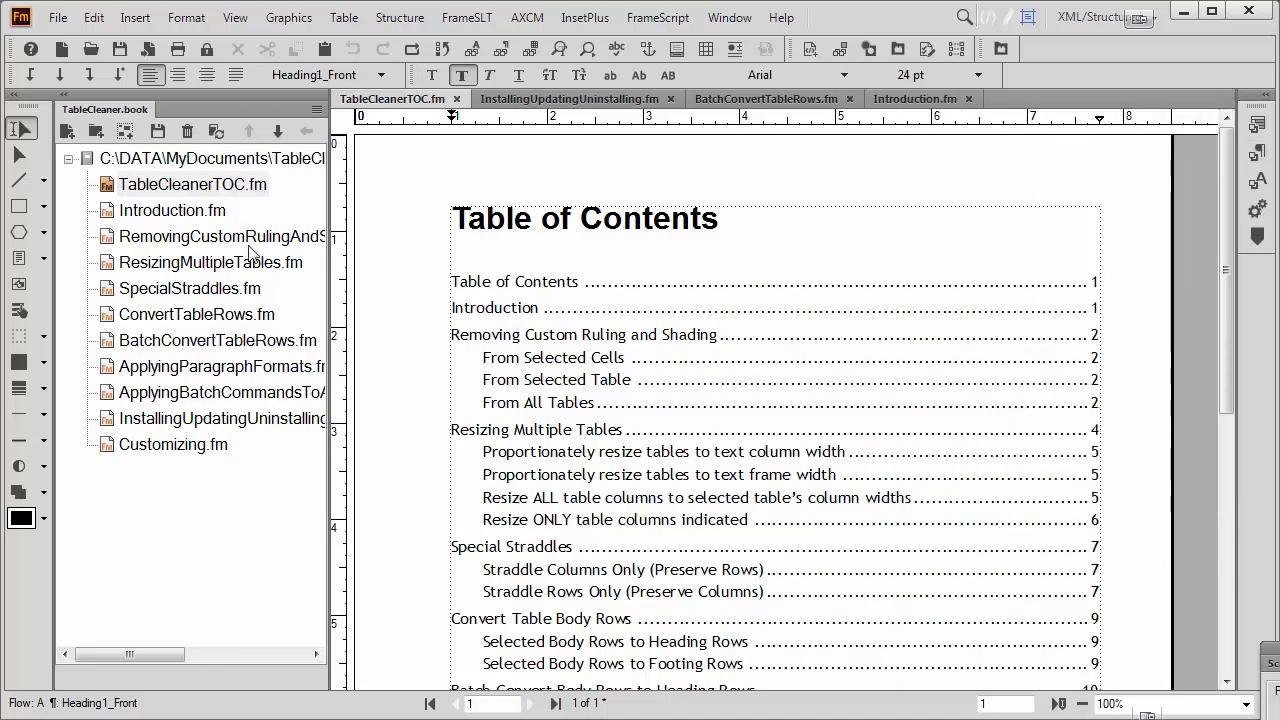
Update the book to regenerate the table of contents with the renamed heading style
click(215, 137)
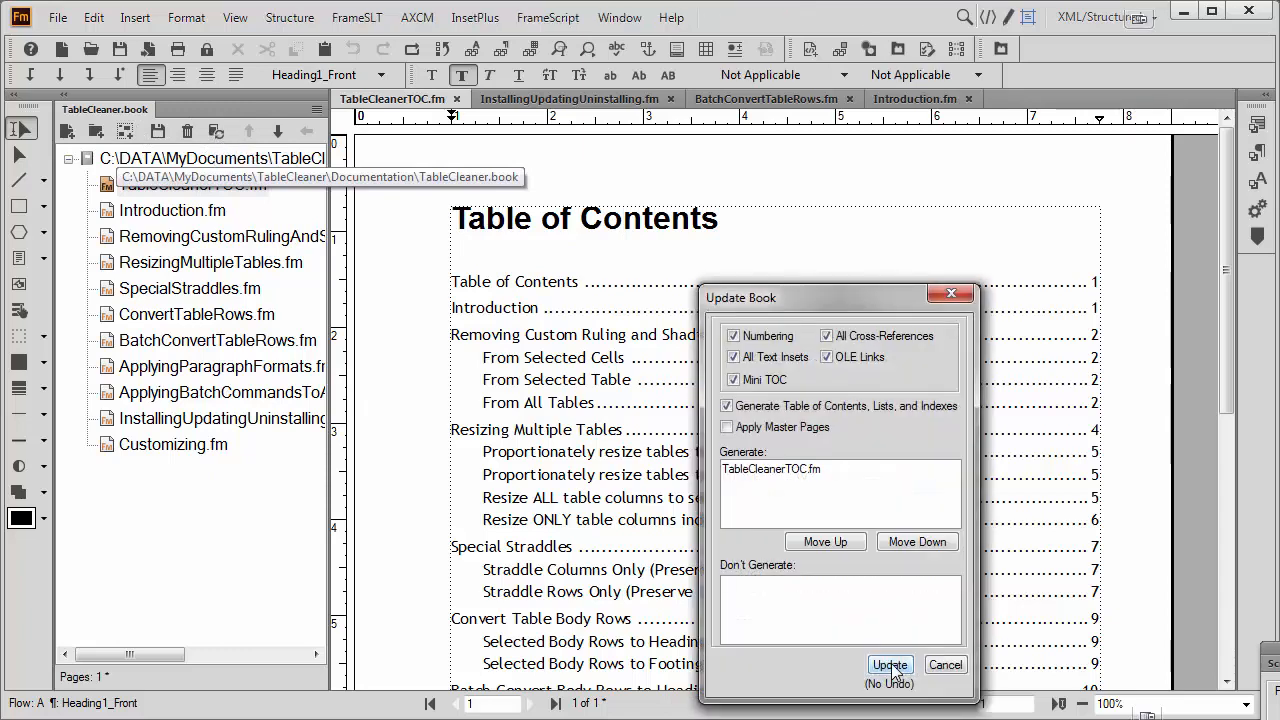
click(898, 665)
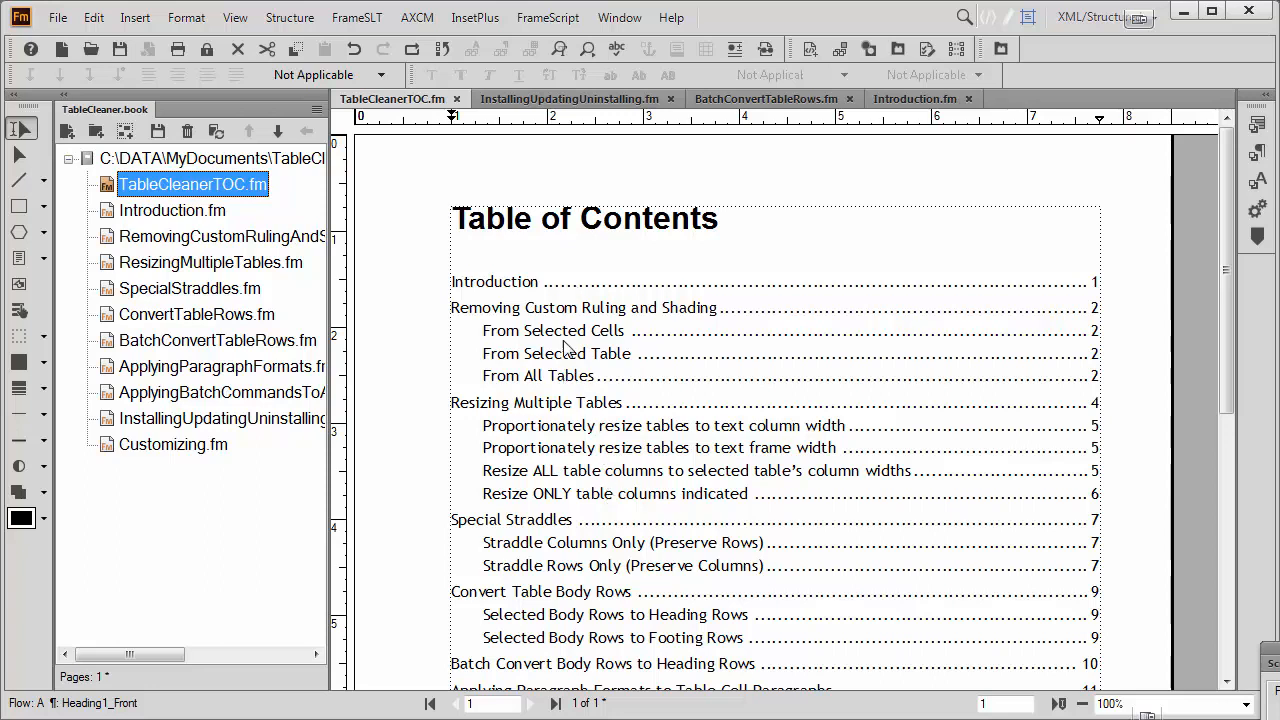
click(605, 227)
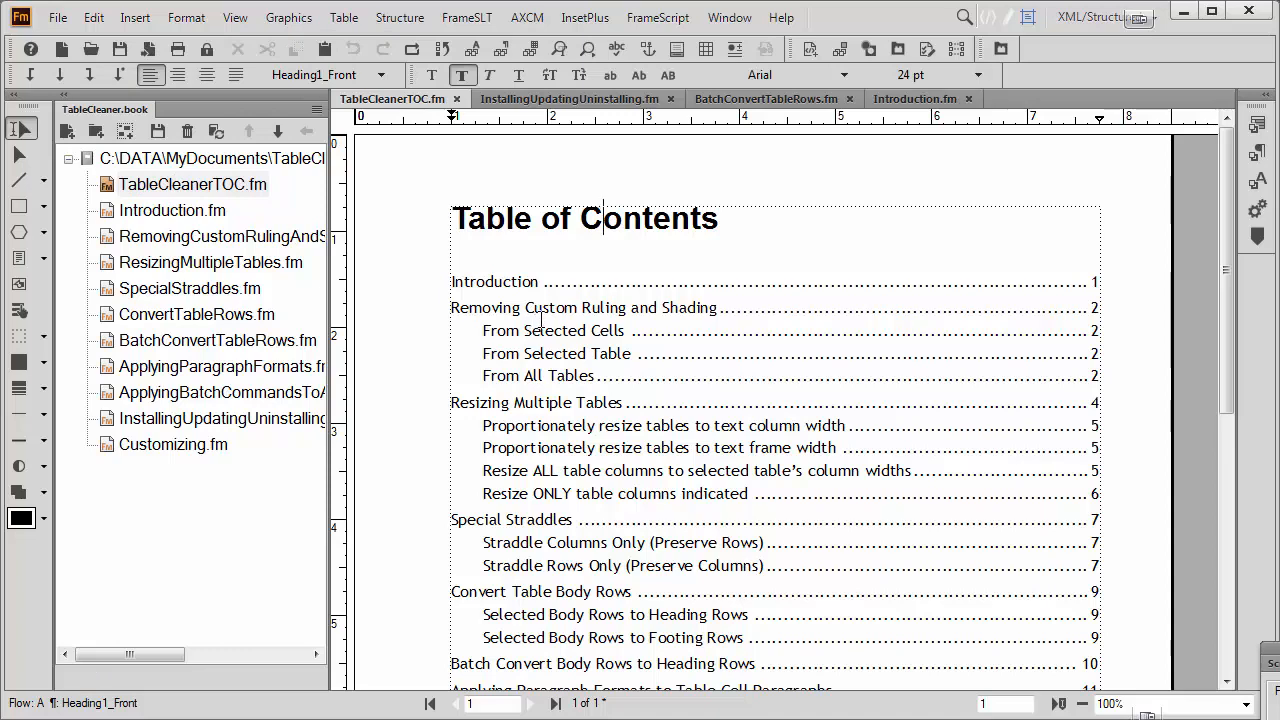
Follow the Introduction entry's link and extend the chapter heading to "Introduction to the Manual"
ctrl+alt+click(492, 290)
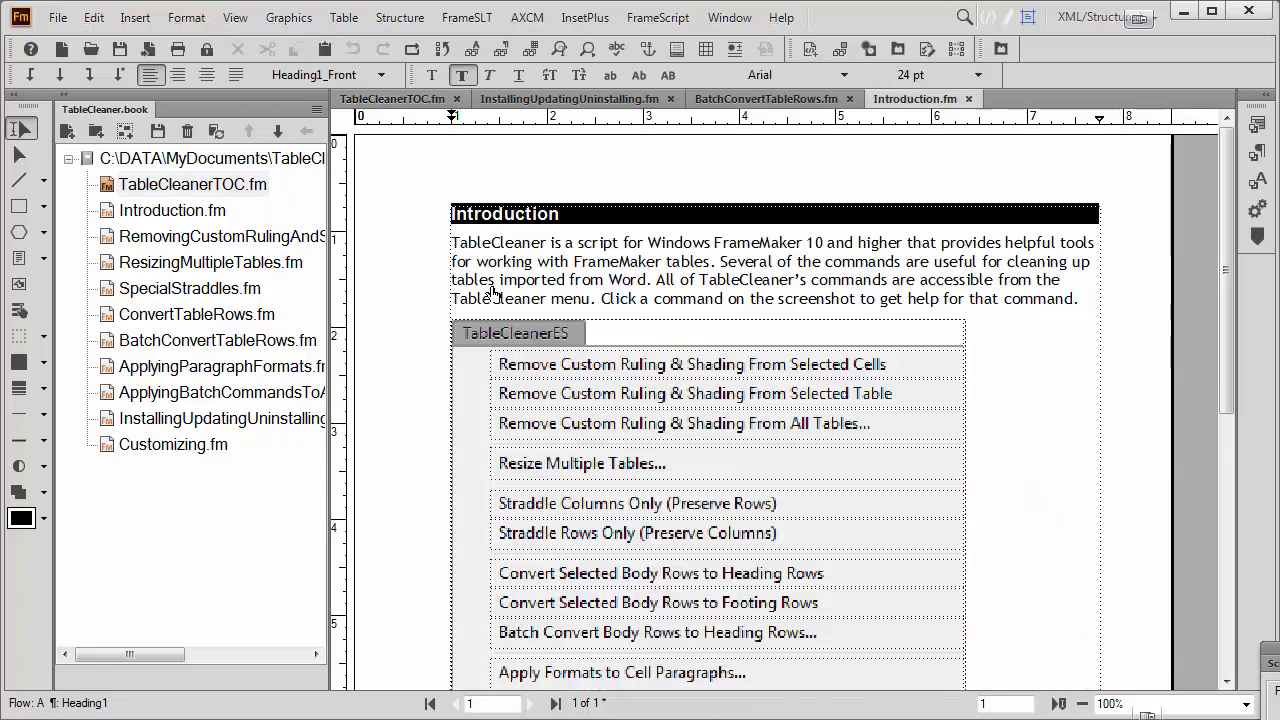
click(550, 215)
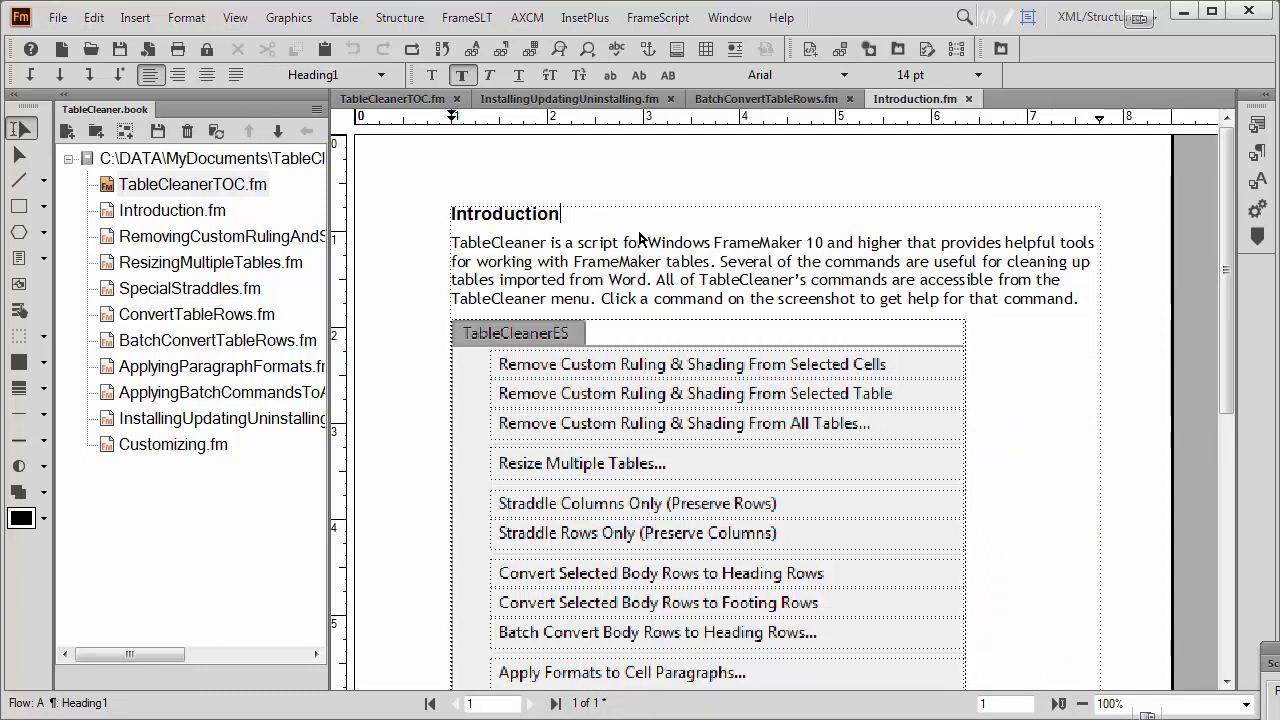
text(to the Manual)
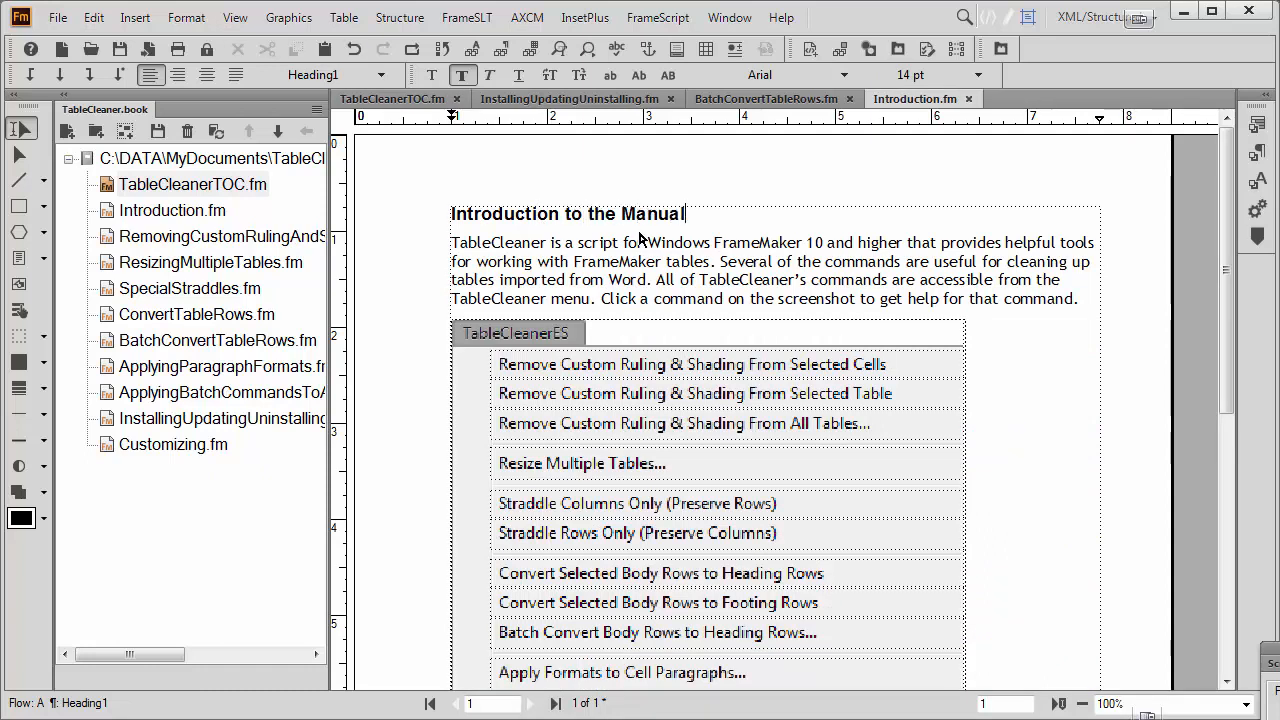
Update the book after the chapter heading change and bring up TableCleanerTOC.fm
click(215, 131)
click(889, 665)
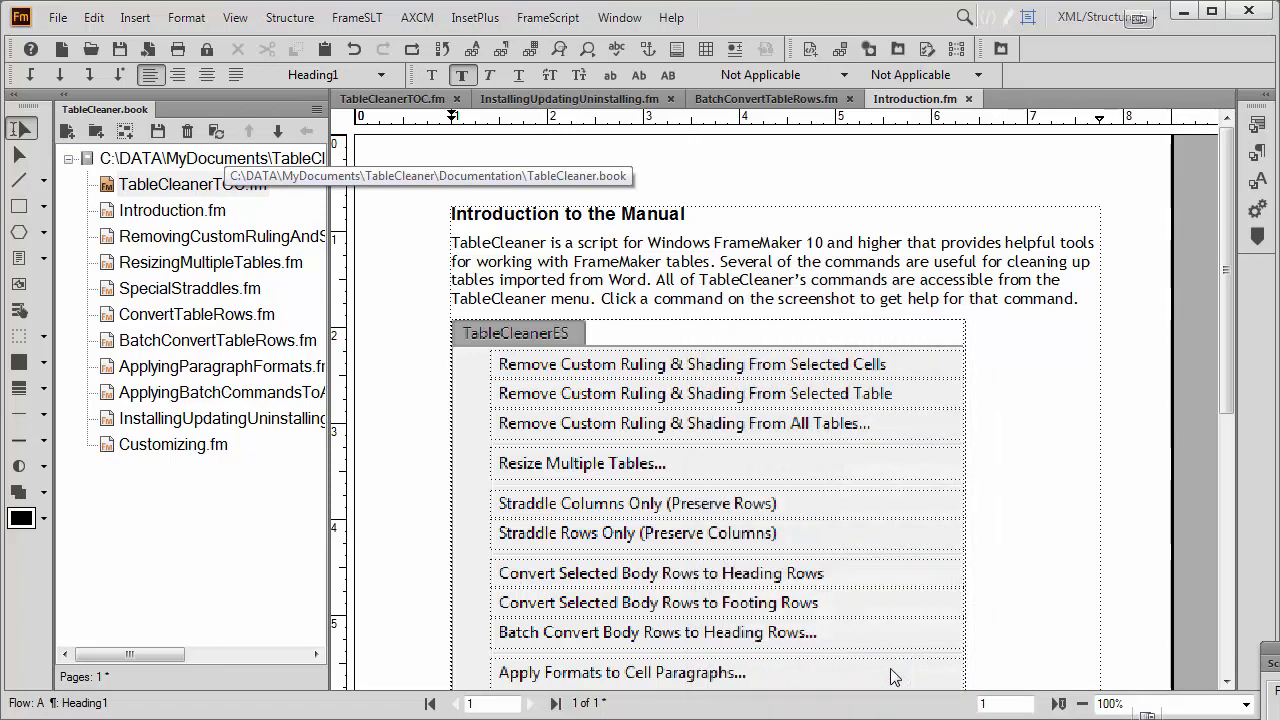
double_click(125, 185)
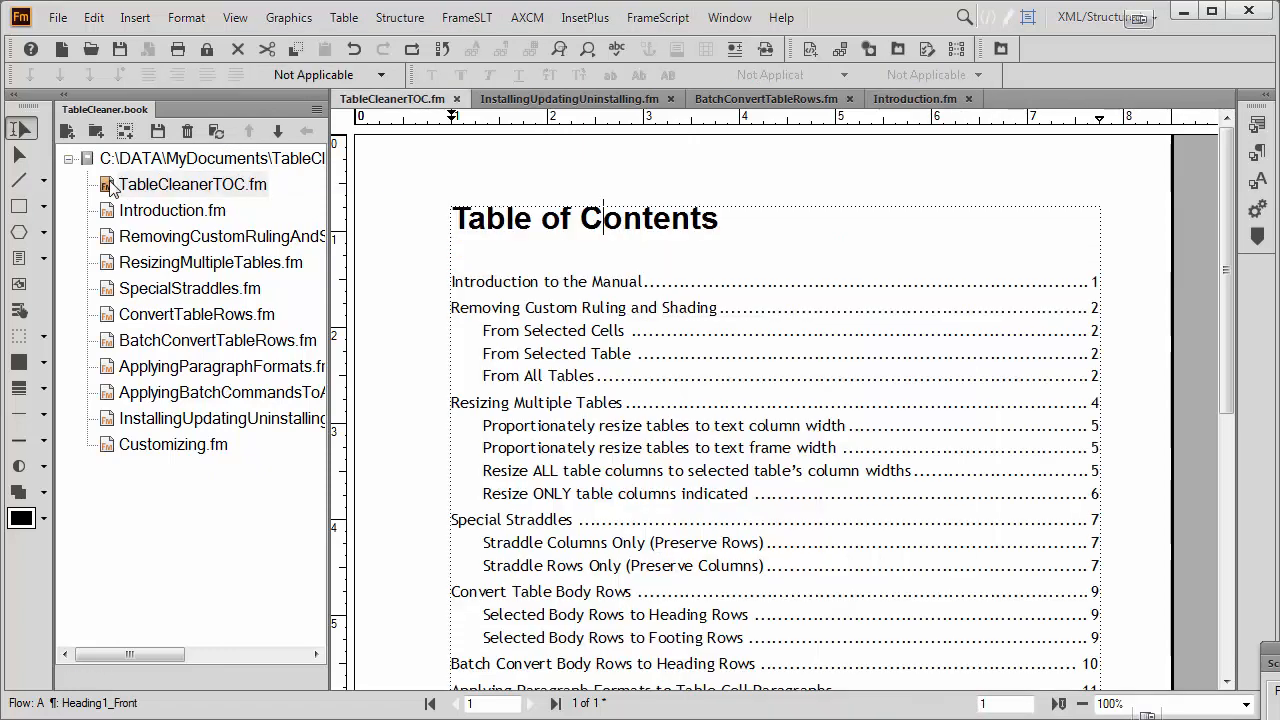